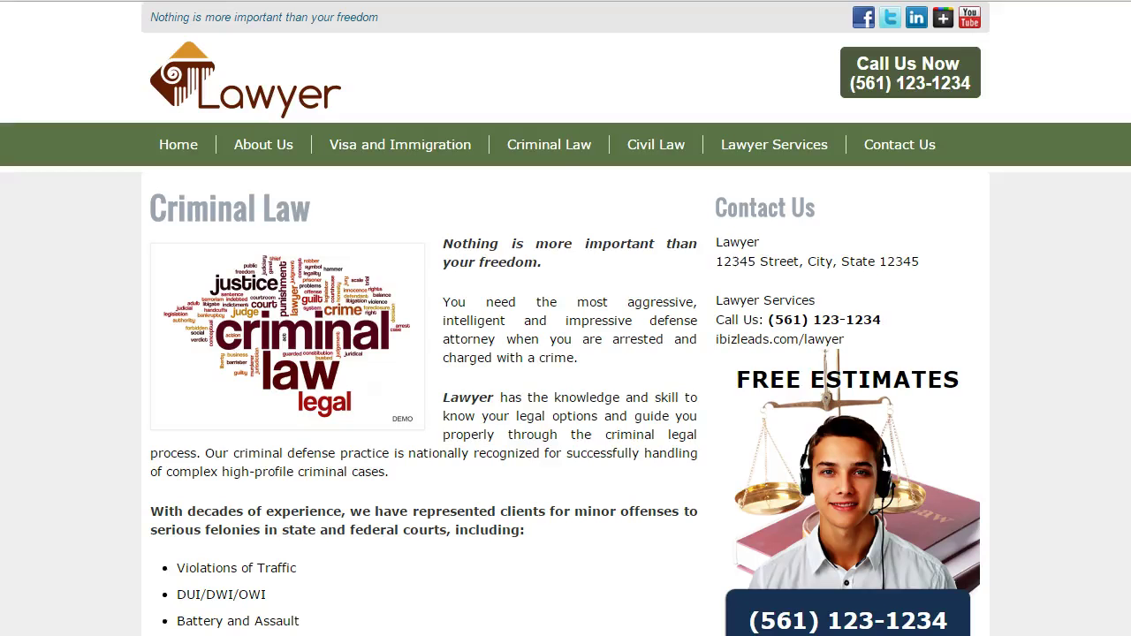
Look over the Criminal Law web page and copy its web address.
scroll(520, 379, "down", 7)
scroll(520, 379, "up", 7)
scroll(523, 398, "down", 10)
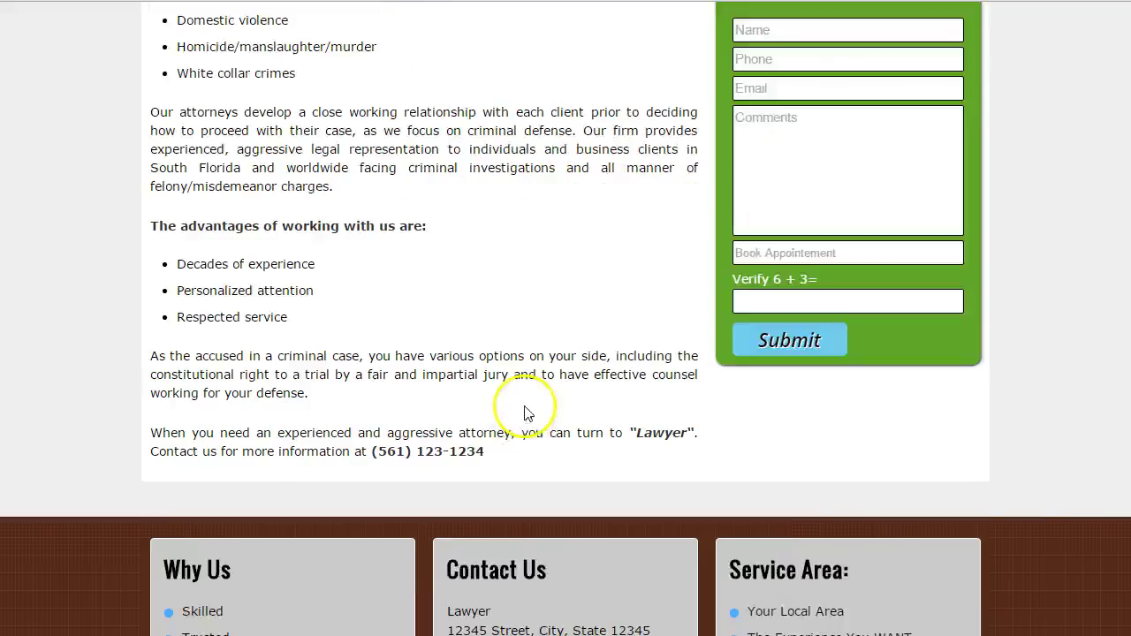
scroll(177, 328, "up", 10)
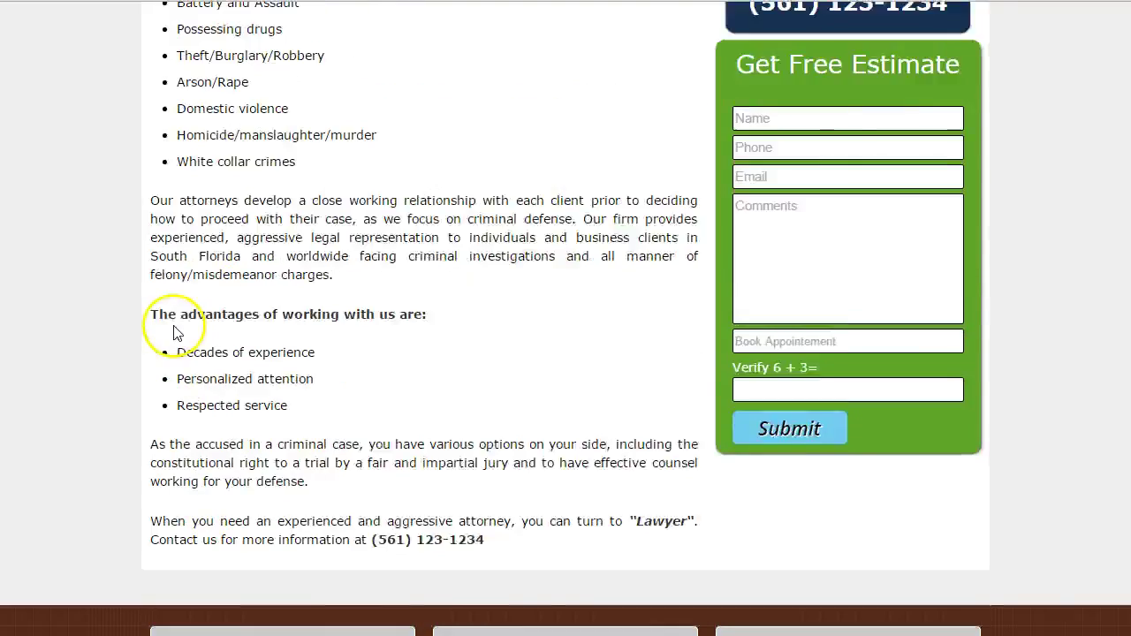
right_click(195, 2)
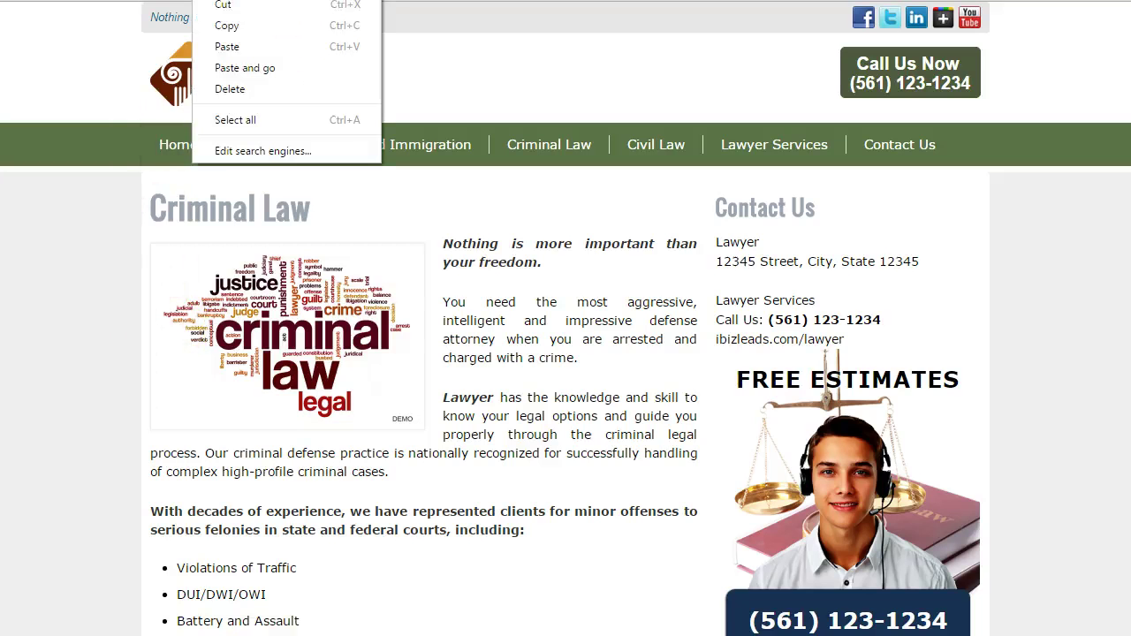
left_click(227, 26)
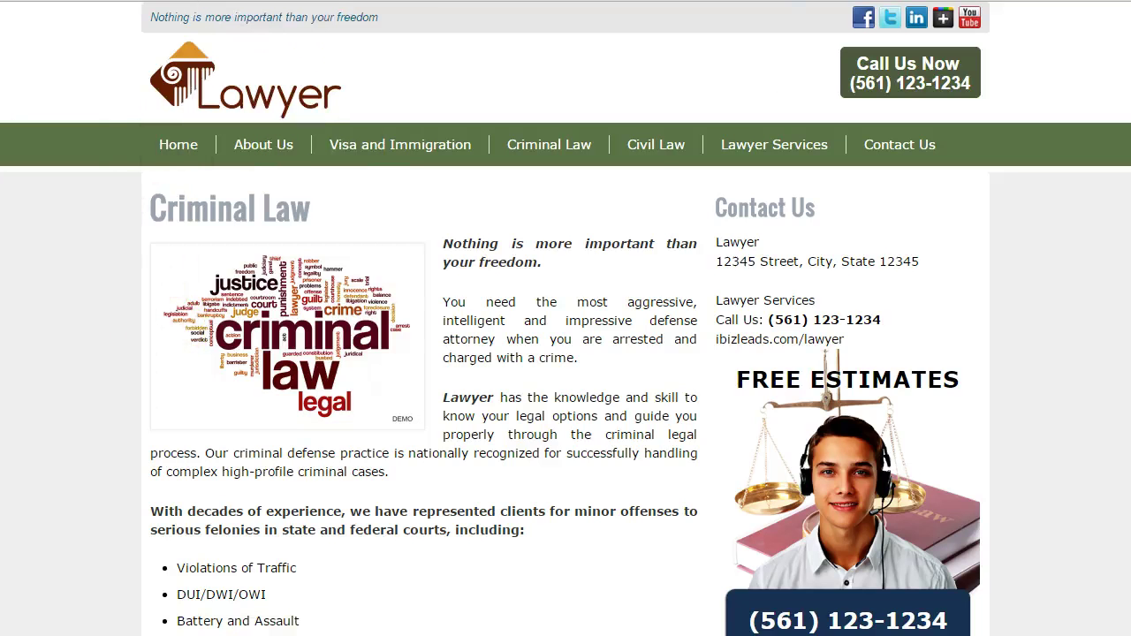
key("ctrl+Tab")
left_click_drag(491, 255, 375, 271)
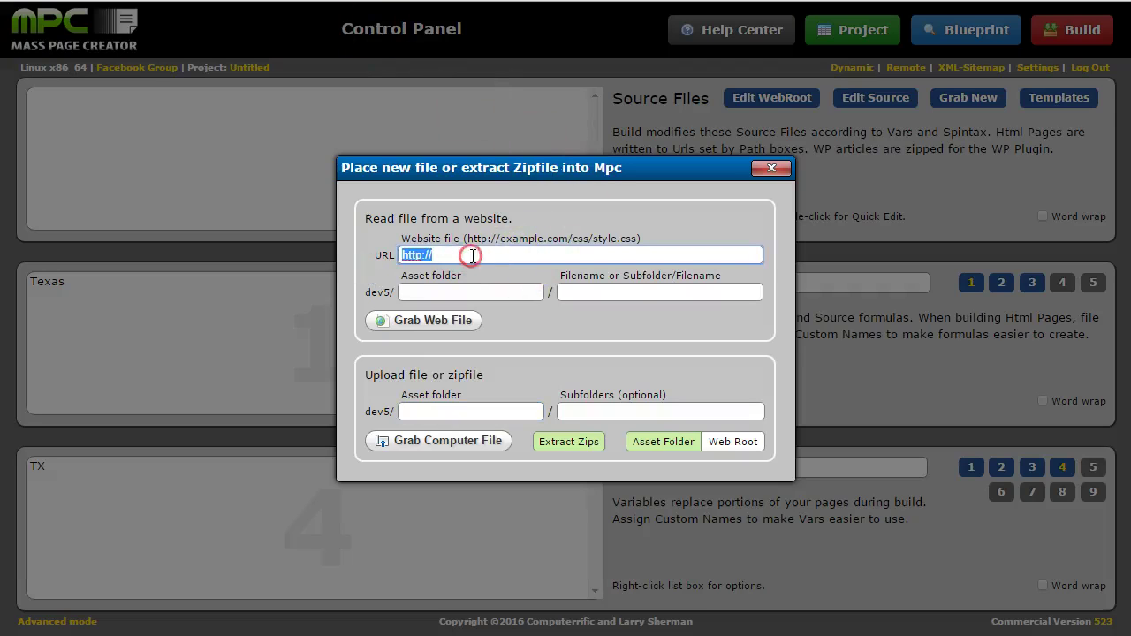
key("ctrl+v")
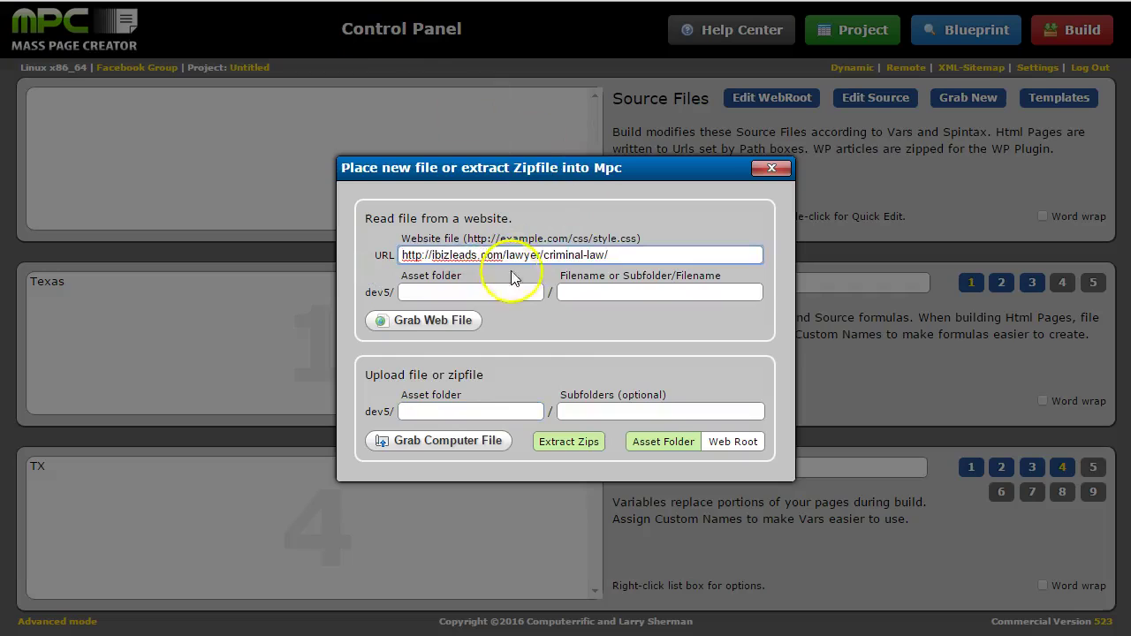
left_click(490, 299)
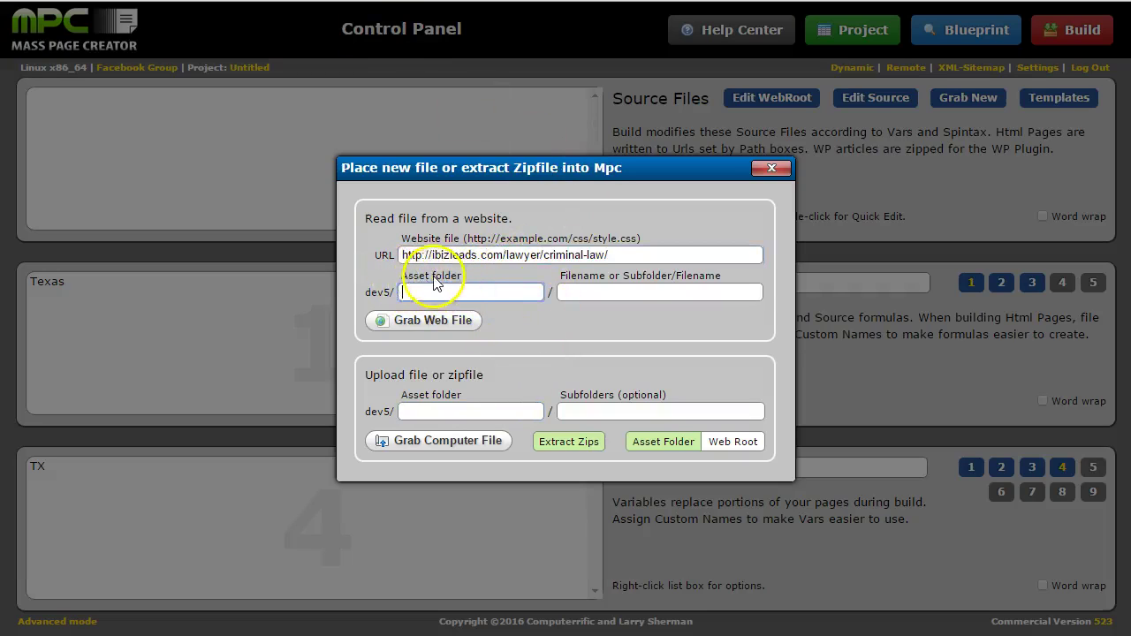
type("test2")
left_click(681, 291)
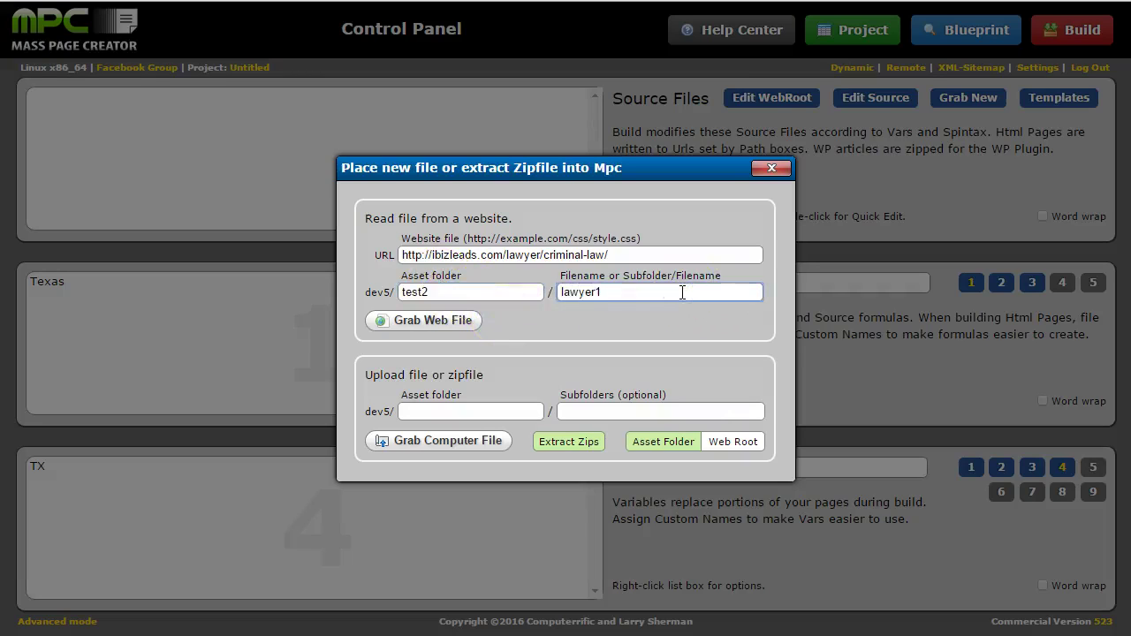
left_click(429, 320)
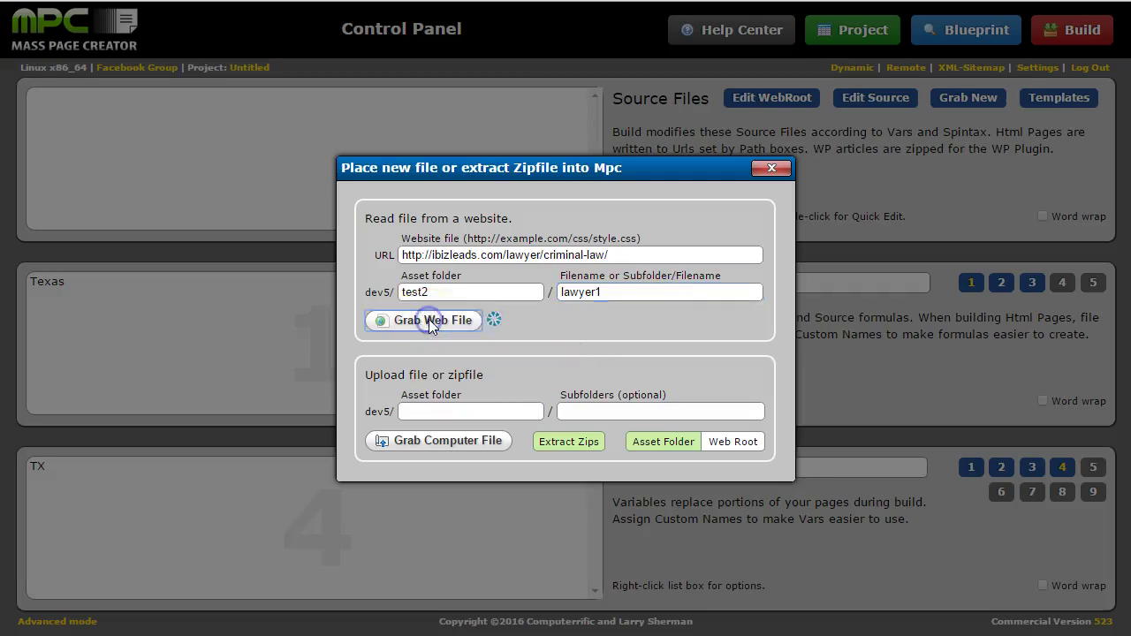
left_click(574, 354)
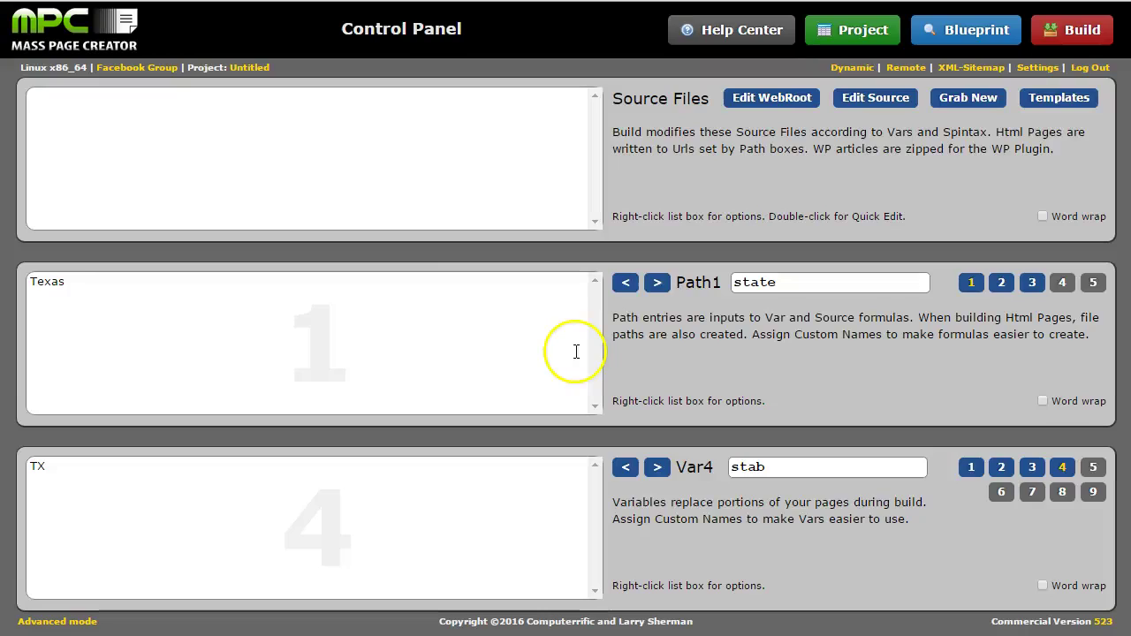
Add test2/lawyer1 to the project's source files with the destination file extension .php.
right_click(92, 120)
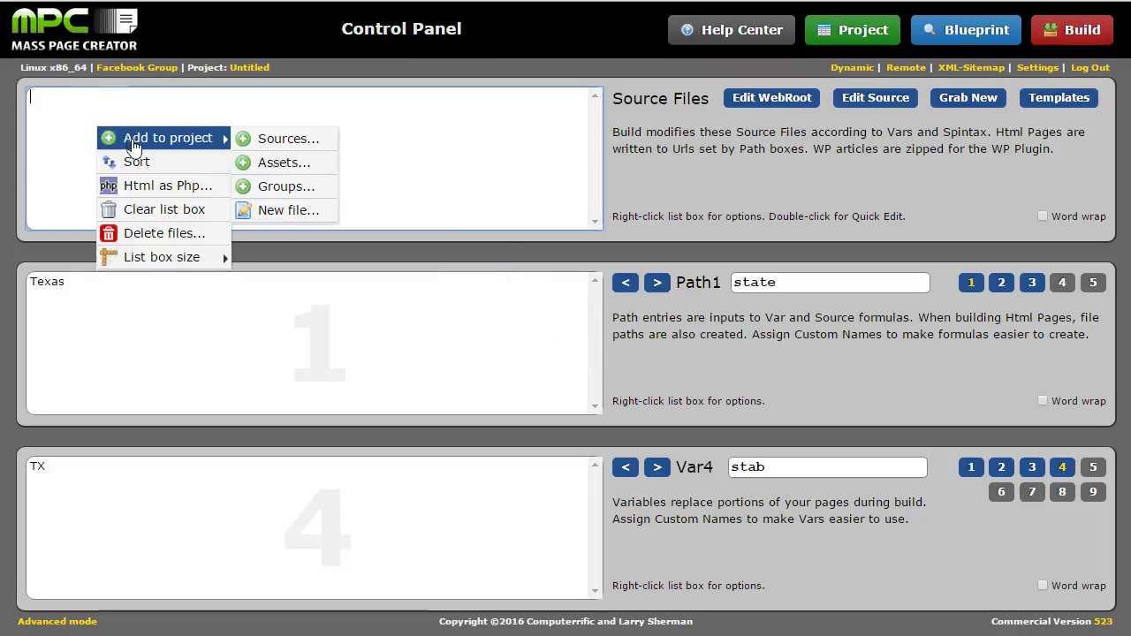
mouse_move(168, 137)
left_click(283, 139)
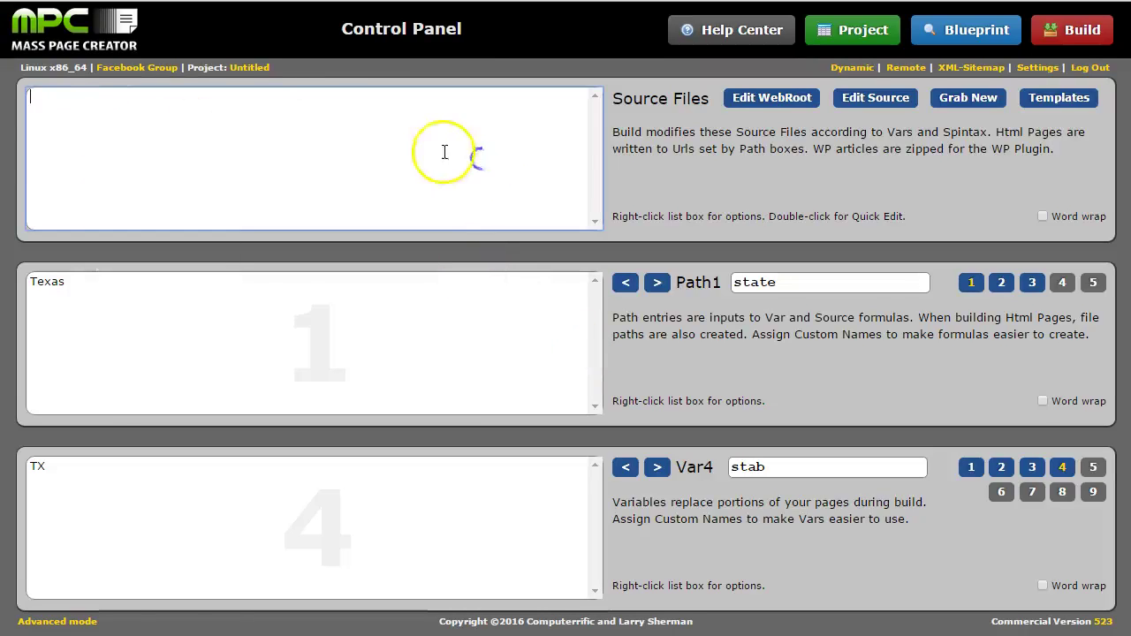
right_click(159, 129)
mouse_move(232, 140)
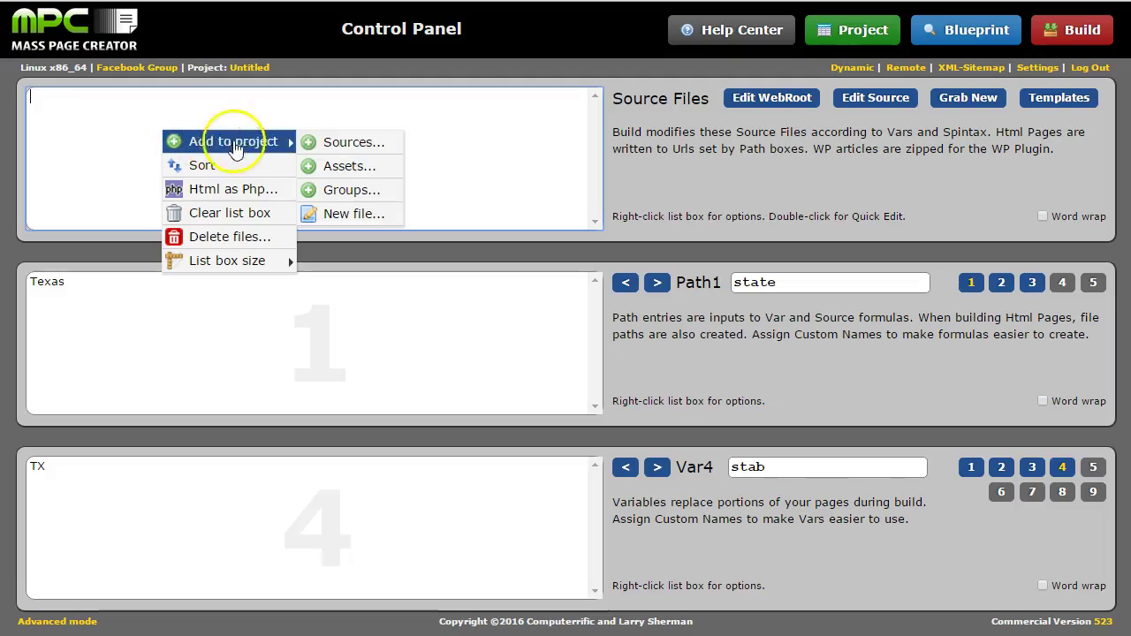
left_click(334, 144)
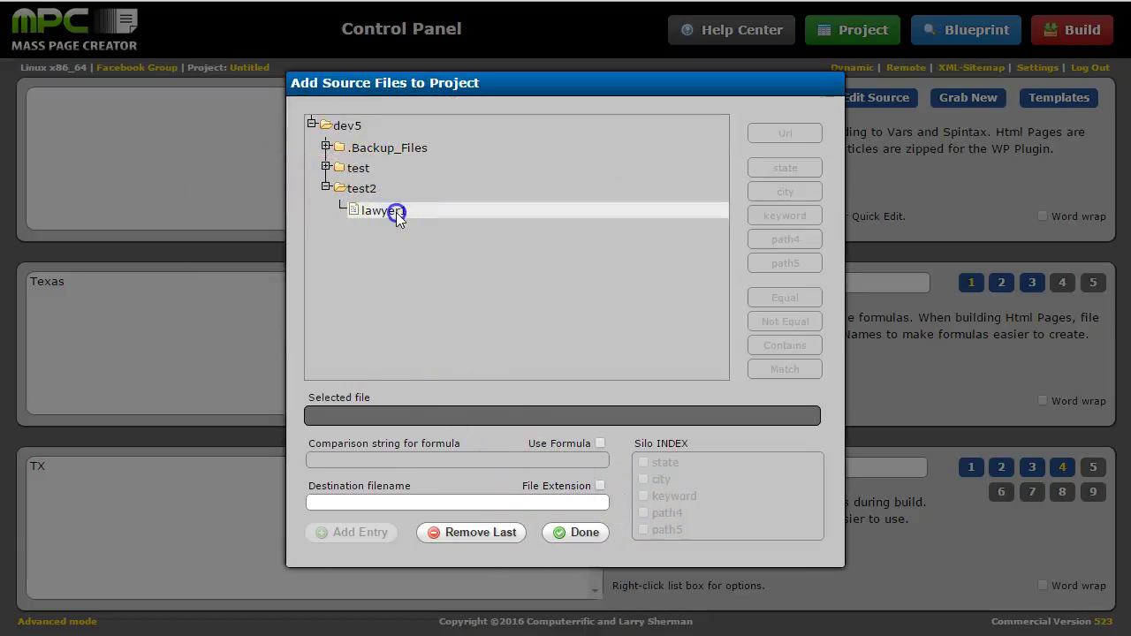
left_click(395, 212)
left_click(597, 498)
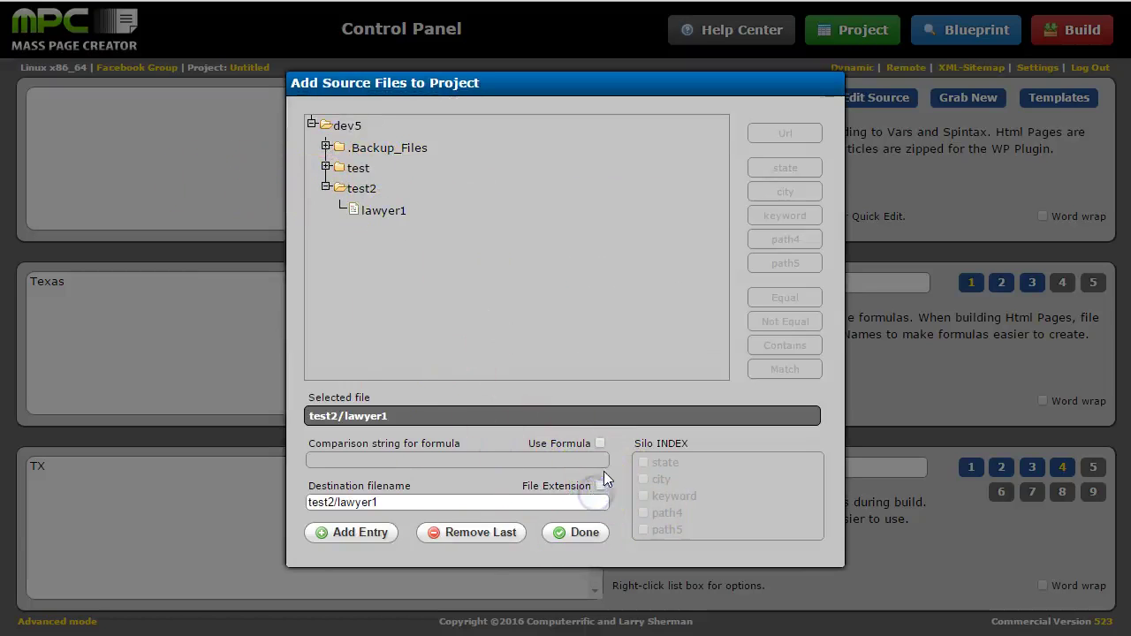
left_click(600, 485)
left_click(326, 532)
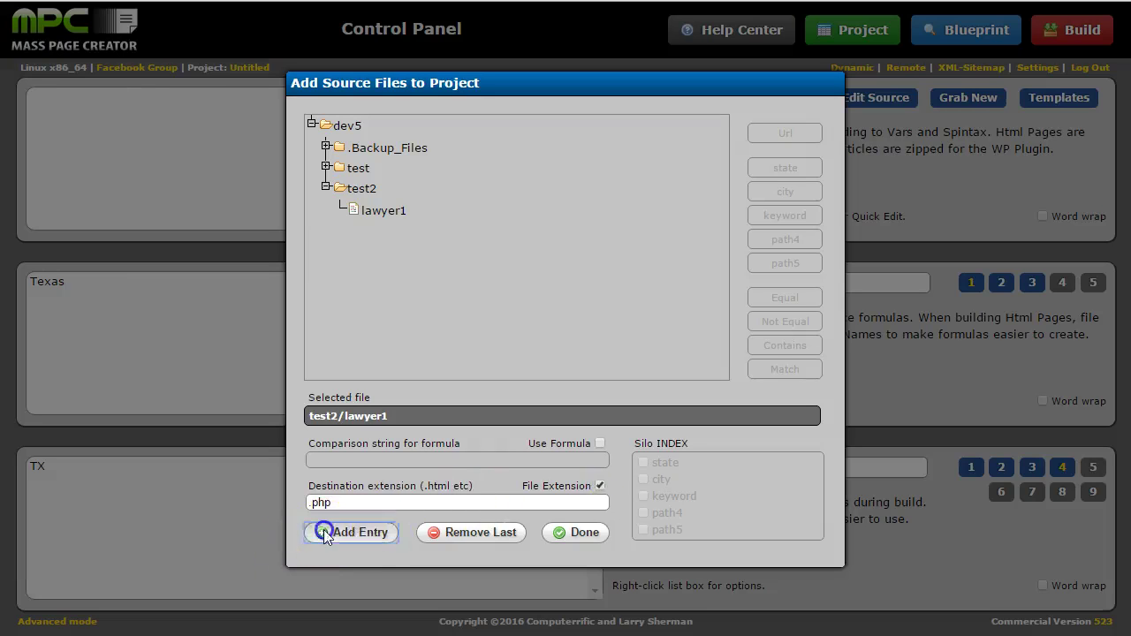
left_click(585, 533)
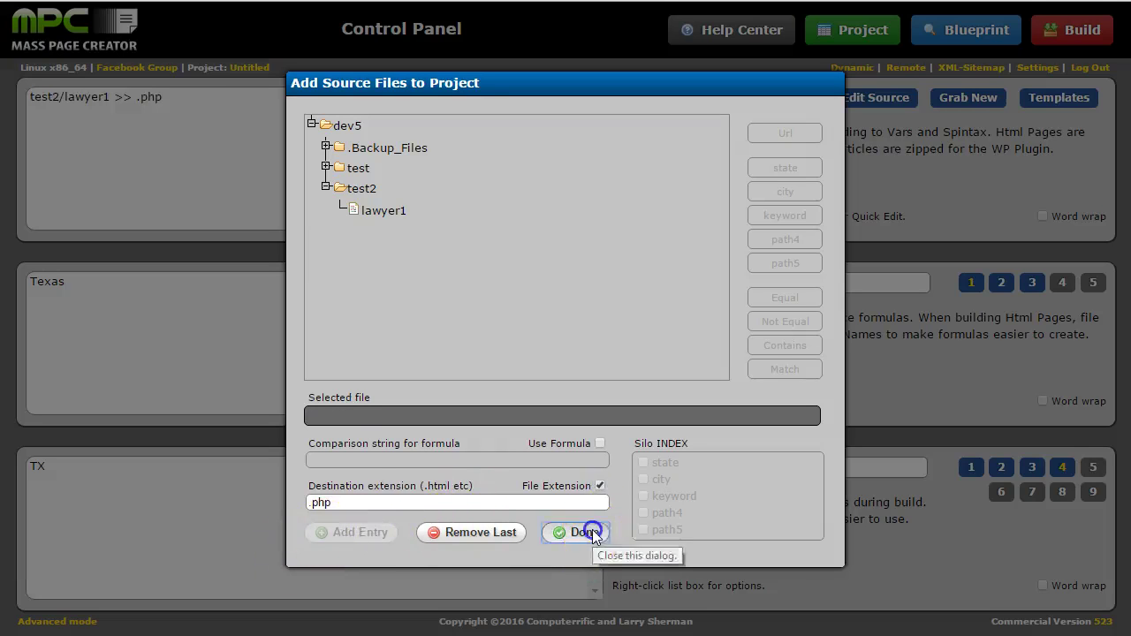
Open the lawyer1 source file for HTML page editing and look over its content.
right_click(77, 97)
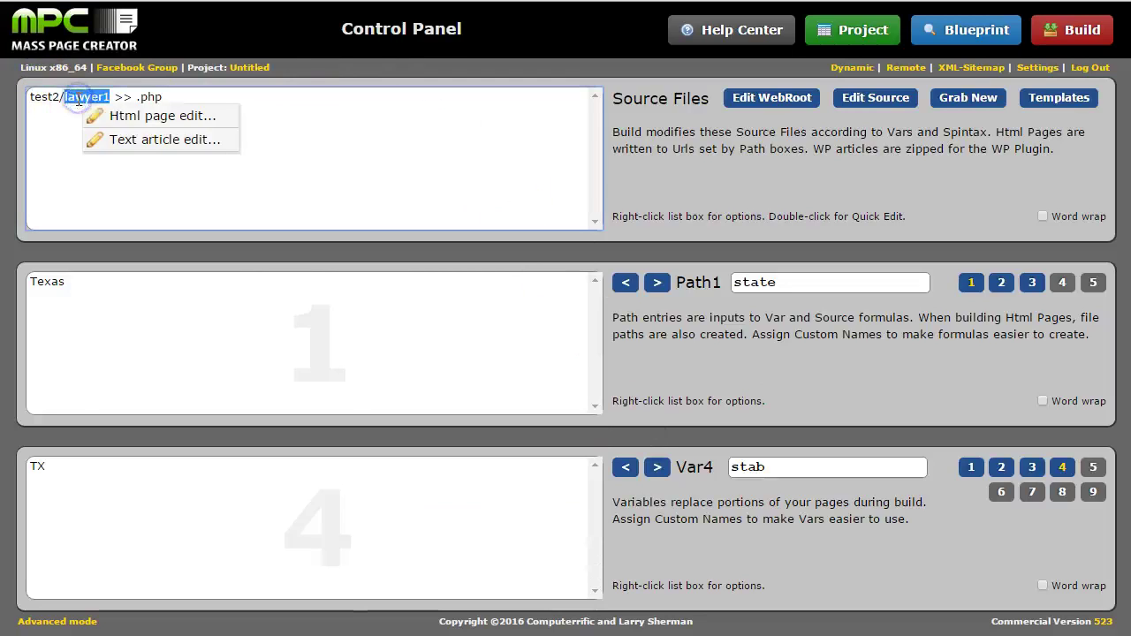
left_click(127, 119)
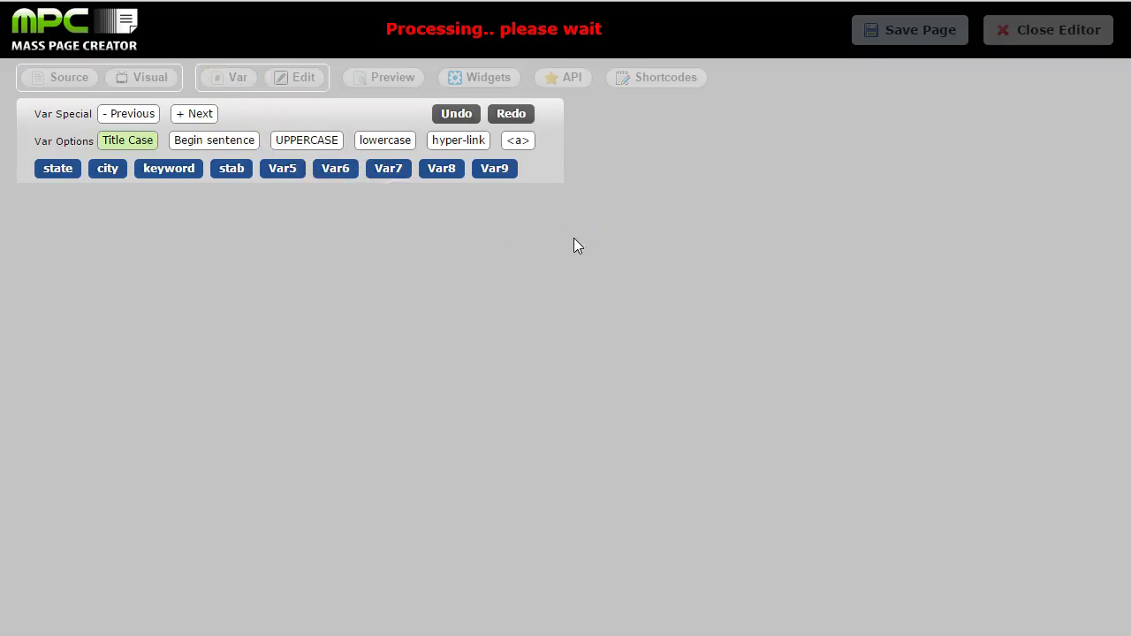
scroll(433, 256, "down", 15)
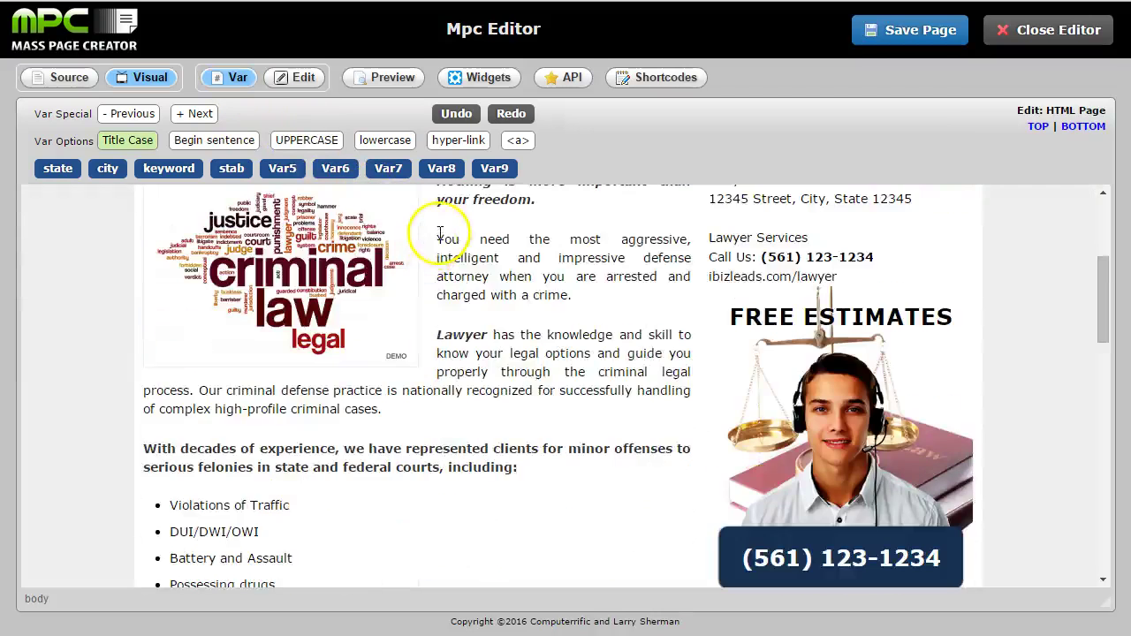
scroll(442, 307, "up", 14)
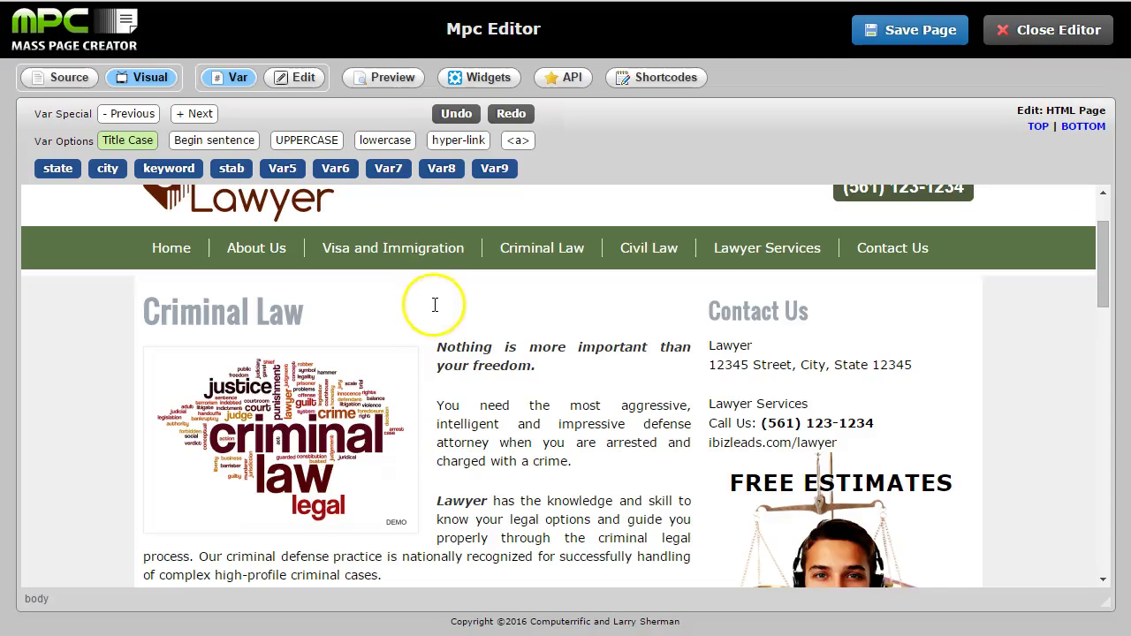
Replace the "Criminal Law" page heading with the keyword variable in title case.
scroll(433, 307, "down", 1)
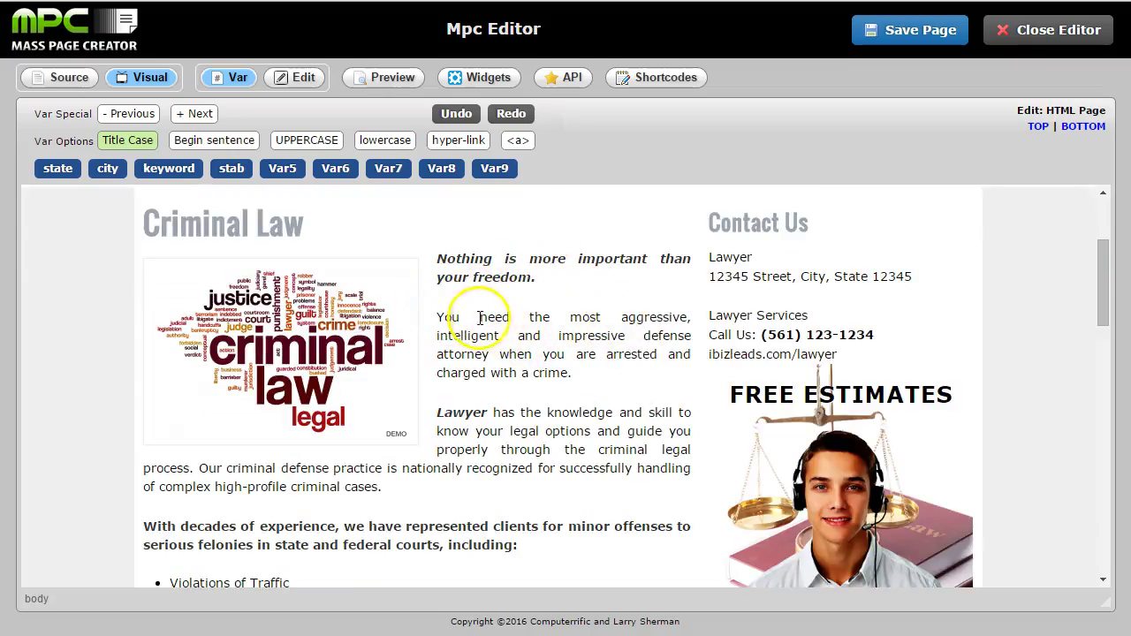
double_click(291, 222)
left_click_drag(245, 221, 185, 222)
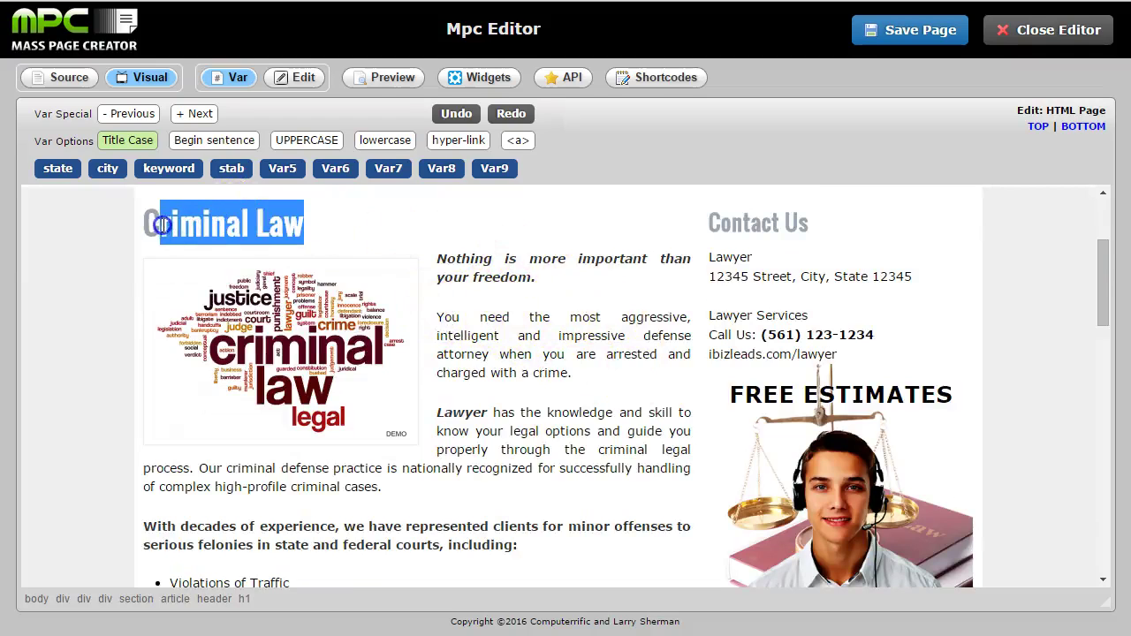
left_click(165, 168)
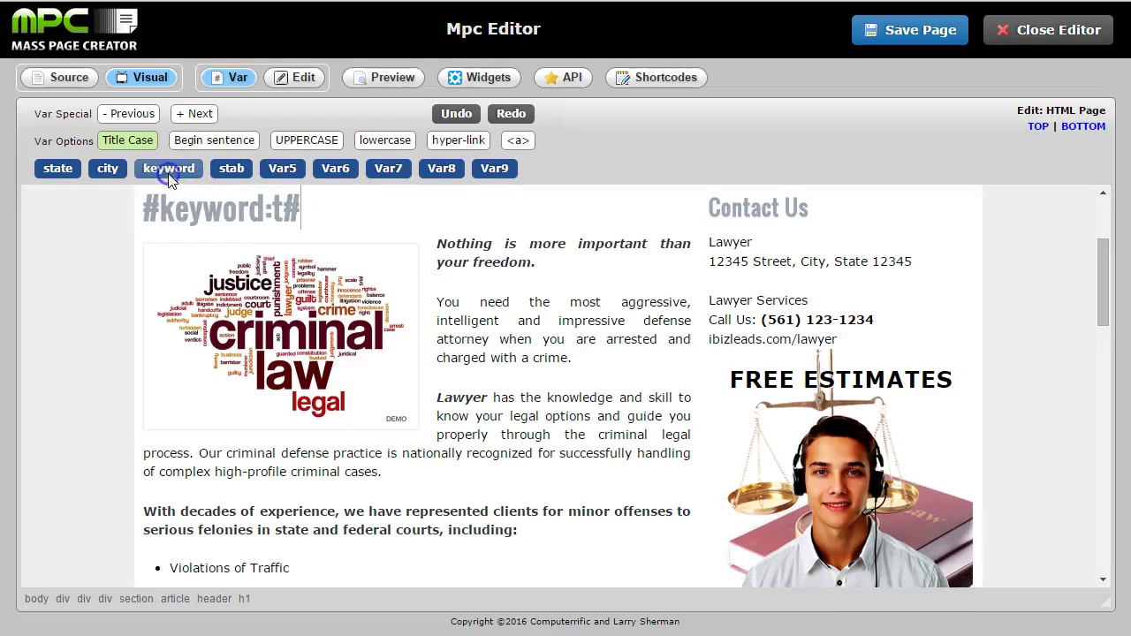
scroll(481, 301, "up", 3)
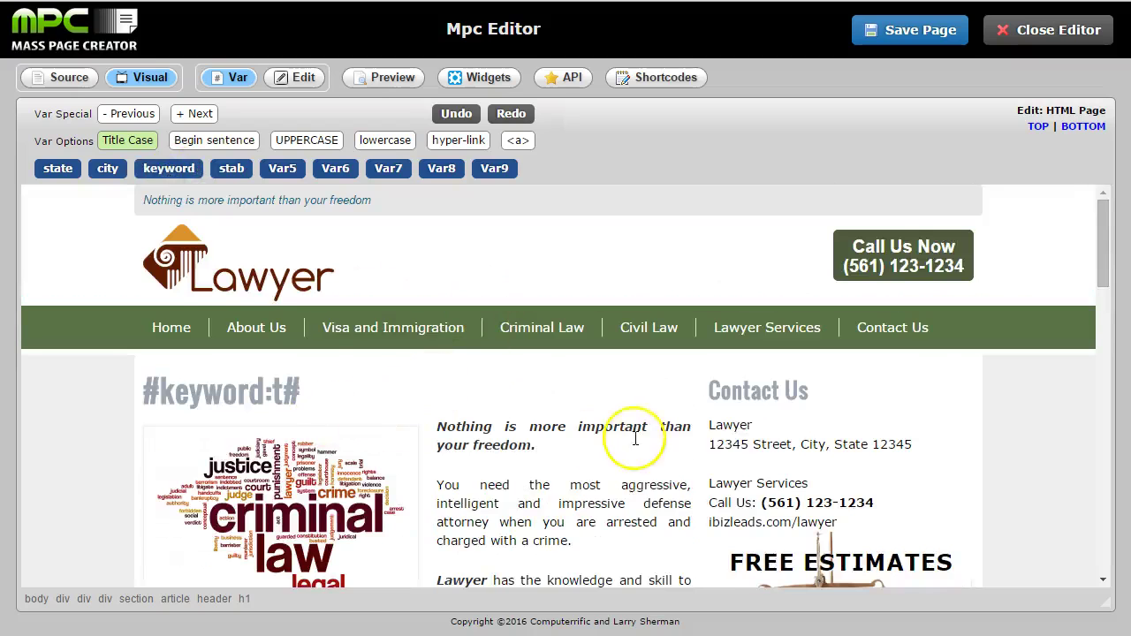
scroll(658, 441, "down", 2)
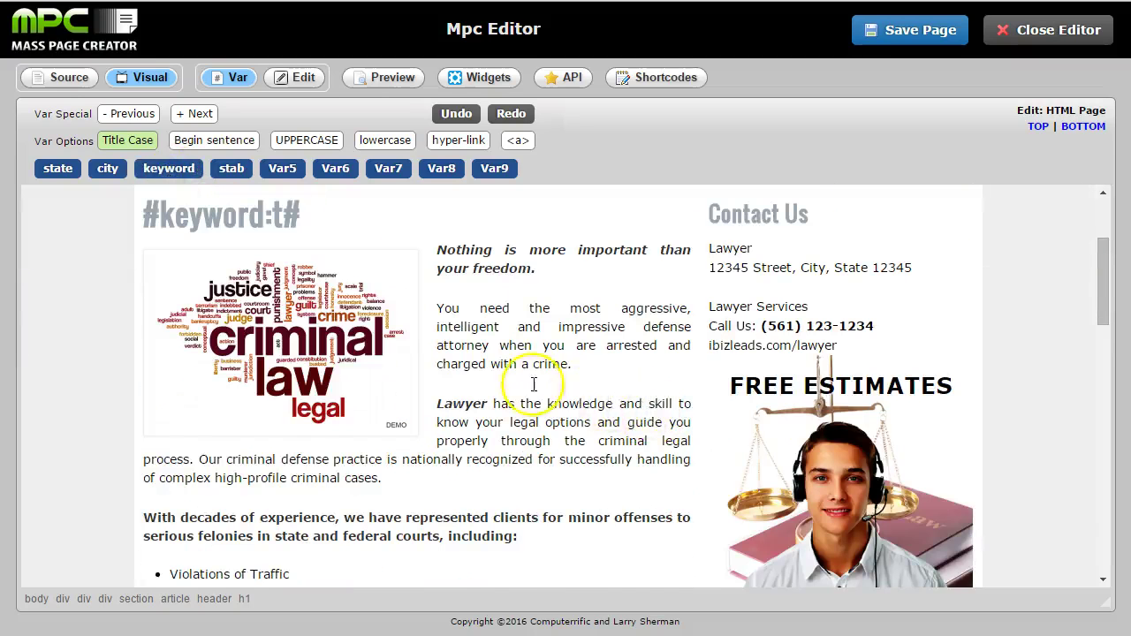
scroll(521, 384, "up", 2)
scroll(571, 369, "down", 10)
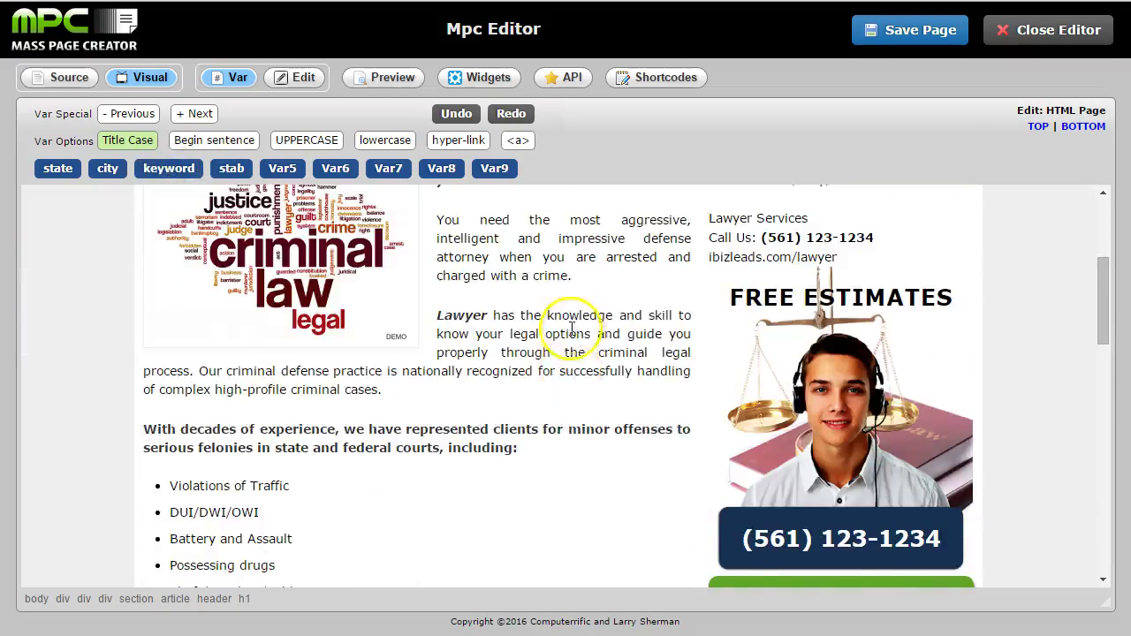
scroll(534, 371, "up", 10)
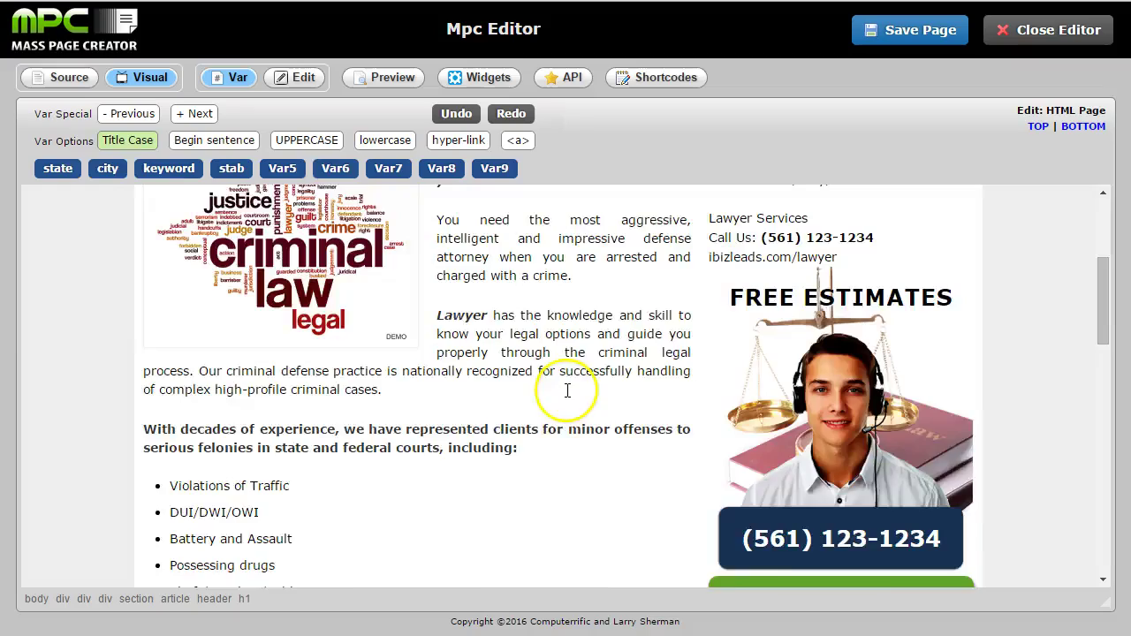
Examine the stylesheet link addresses in the head of the page's HTML source, especially the one for base.css.
left_click(50, 81)
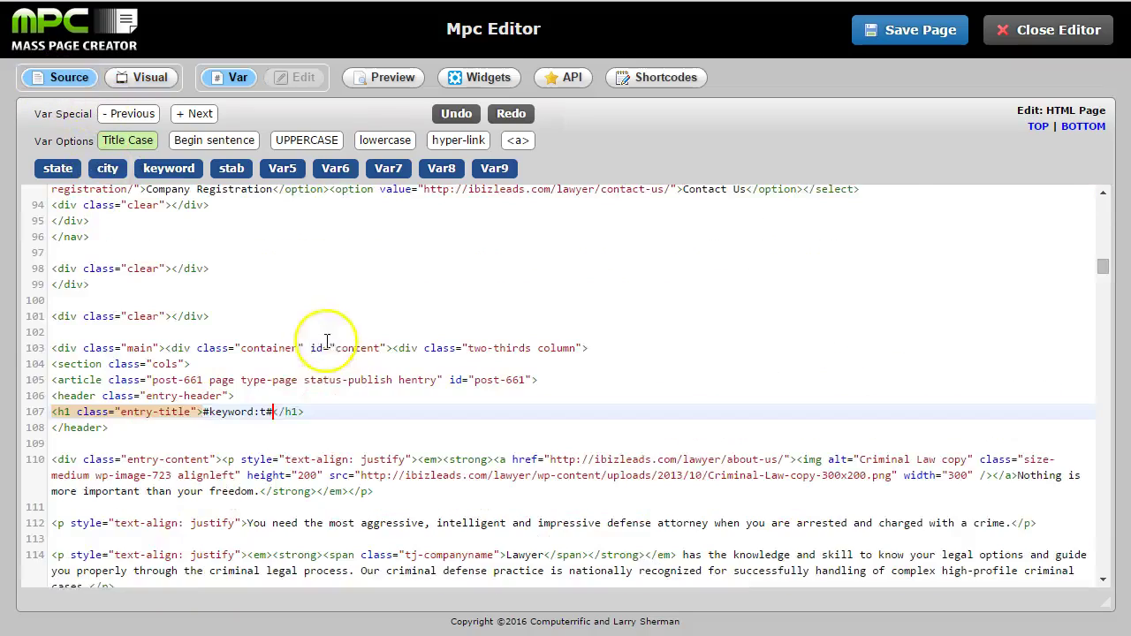
scroll(289, 385, "up", 5)
scroll(289, 386, "up", 20)
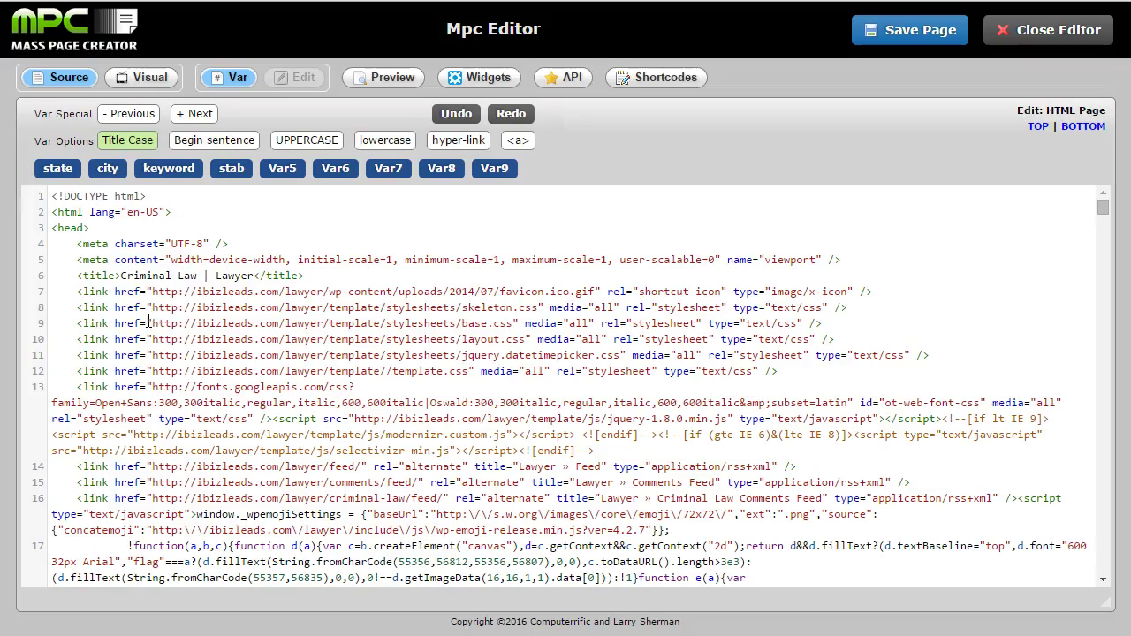
left_click(381, 326)
left_click_drag(382, 327, 462, 323)
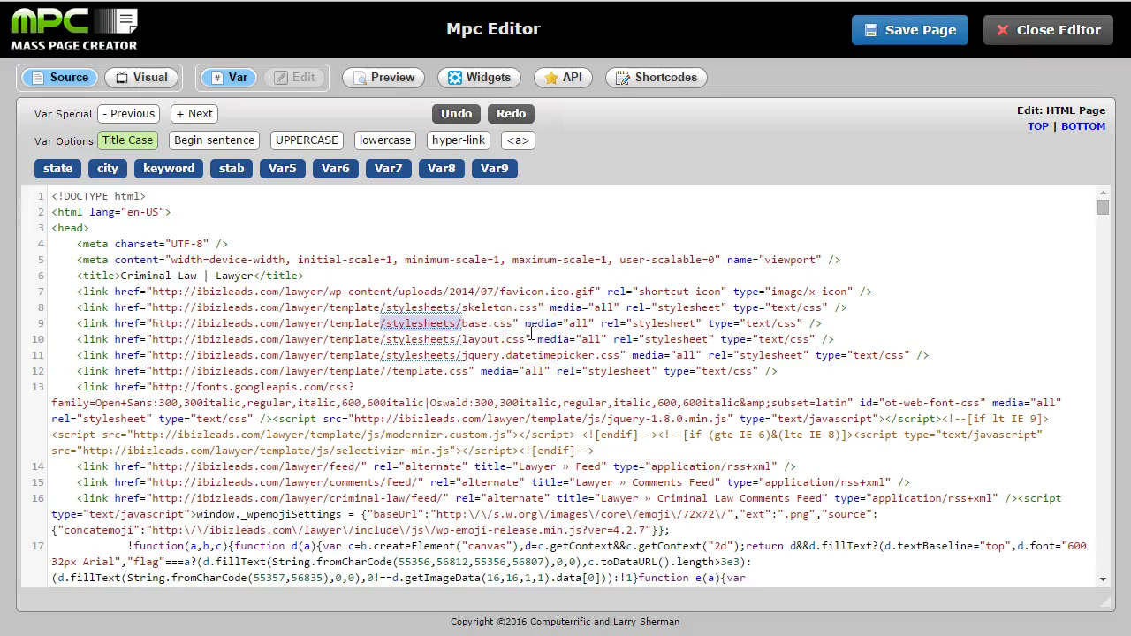
left_click(152, 321)
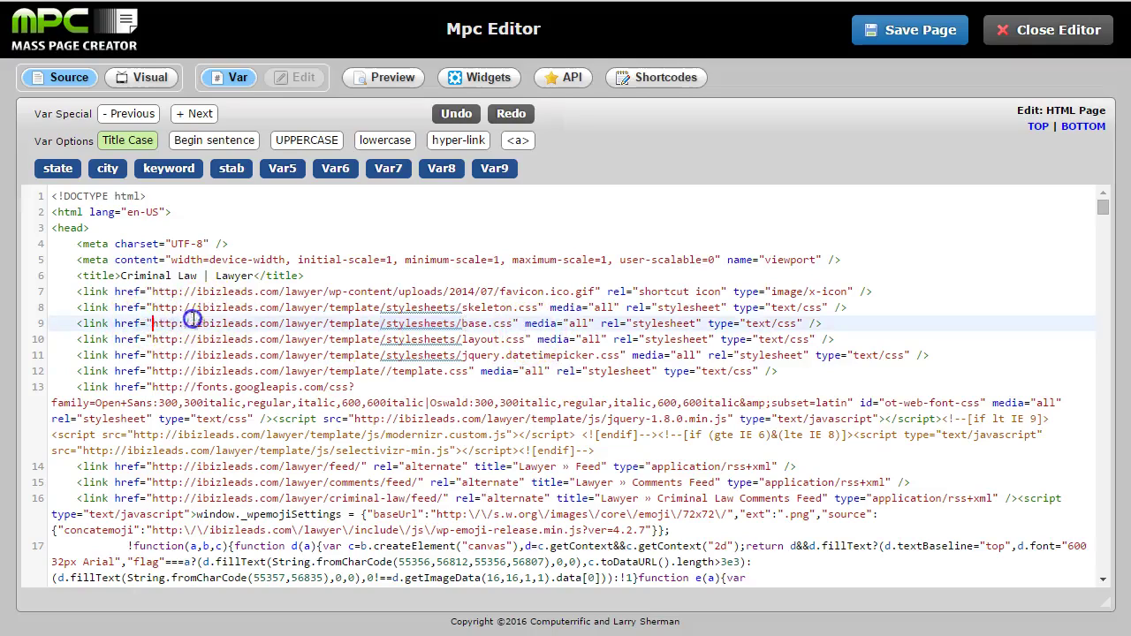
left_click_drag(188, 319, 255, 316)
left_click_drag(455, 331, 493, 324)
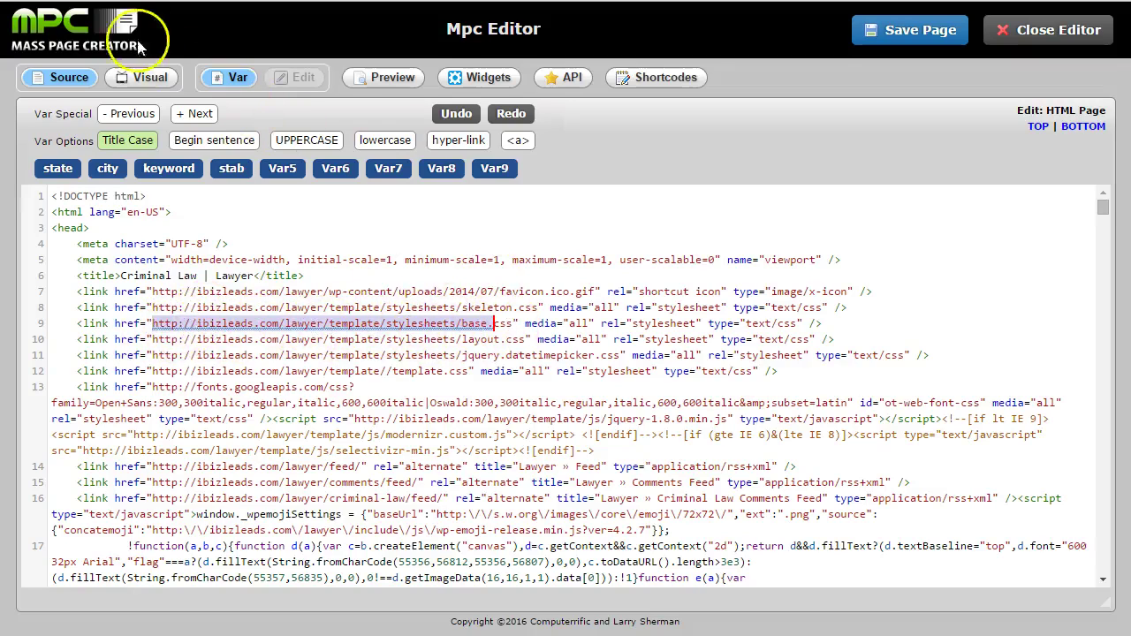
Return to the visual view of the page and review its layout.
left_click(142, 76)
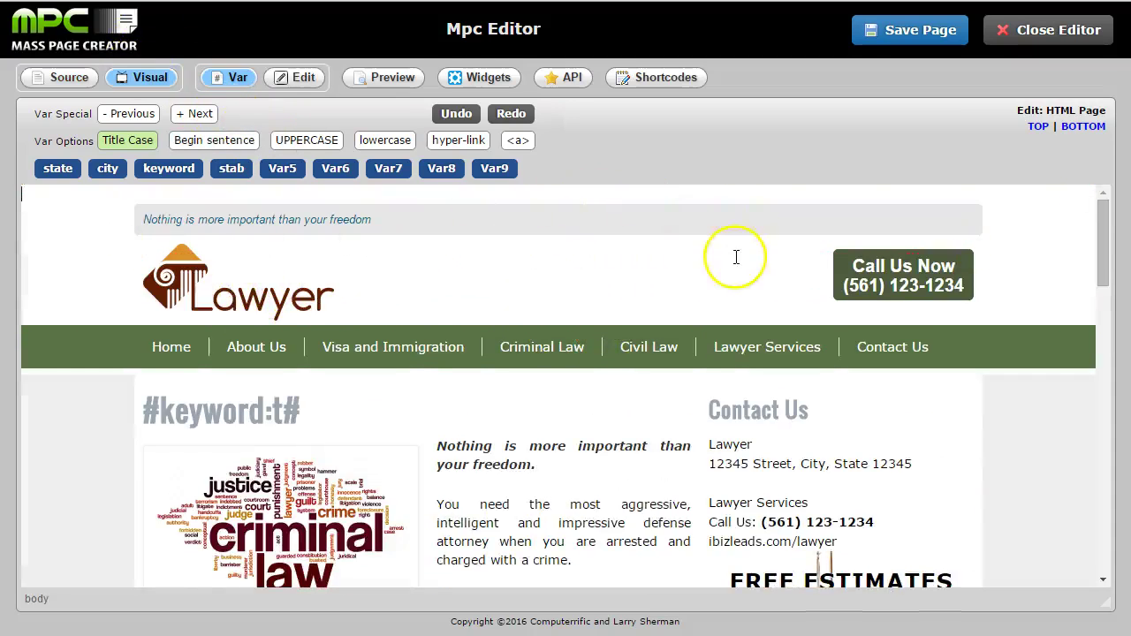
scroll(707, 283, "down", 6)
scroll(616, 343, "up", 5)
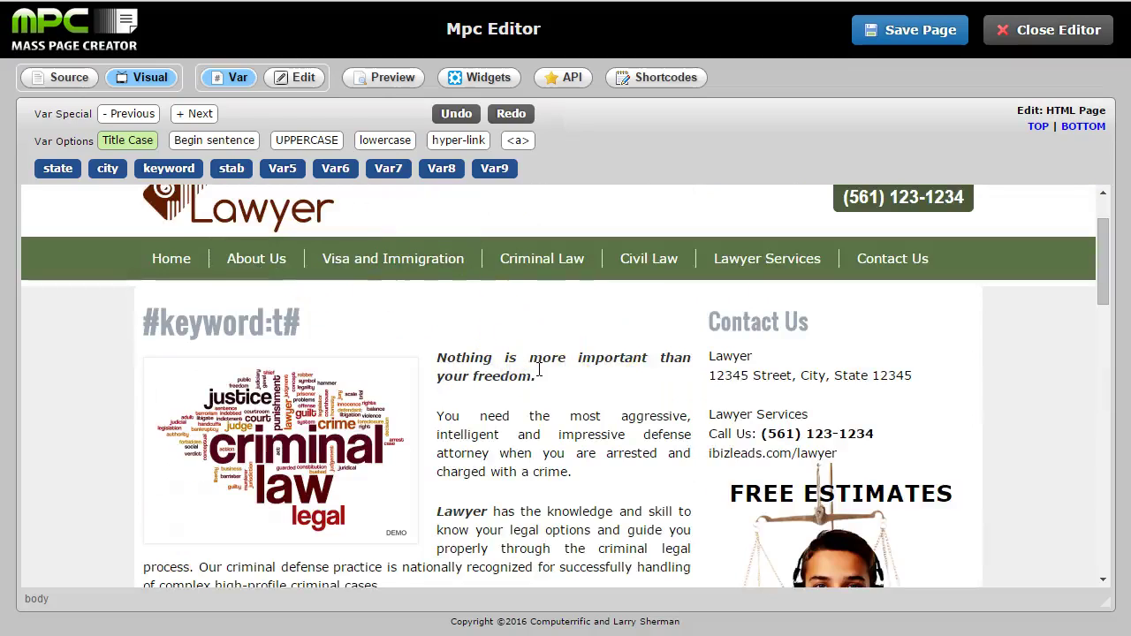
Switch to the live Lawyer website in the browser, open its home page and look over its sections.
scroll(524, 382, "up", 1)
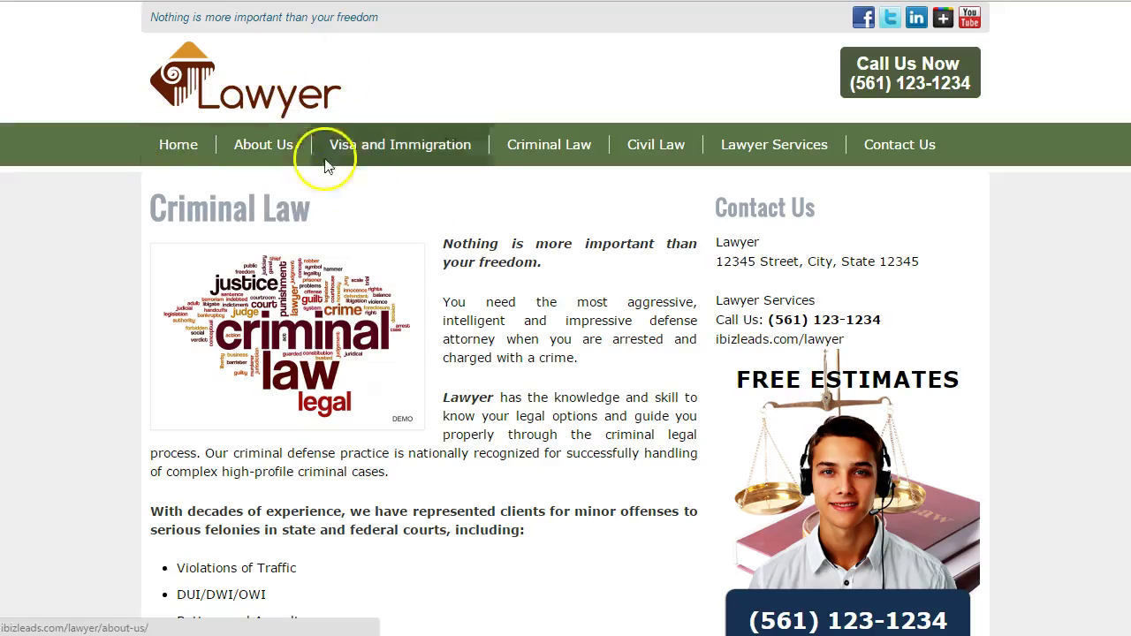
mouse_move(234, 152)
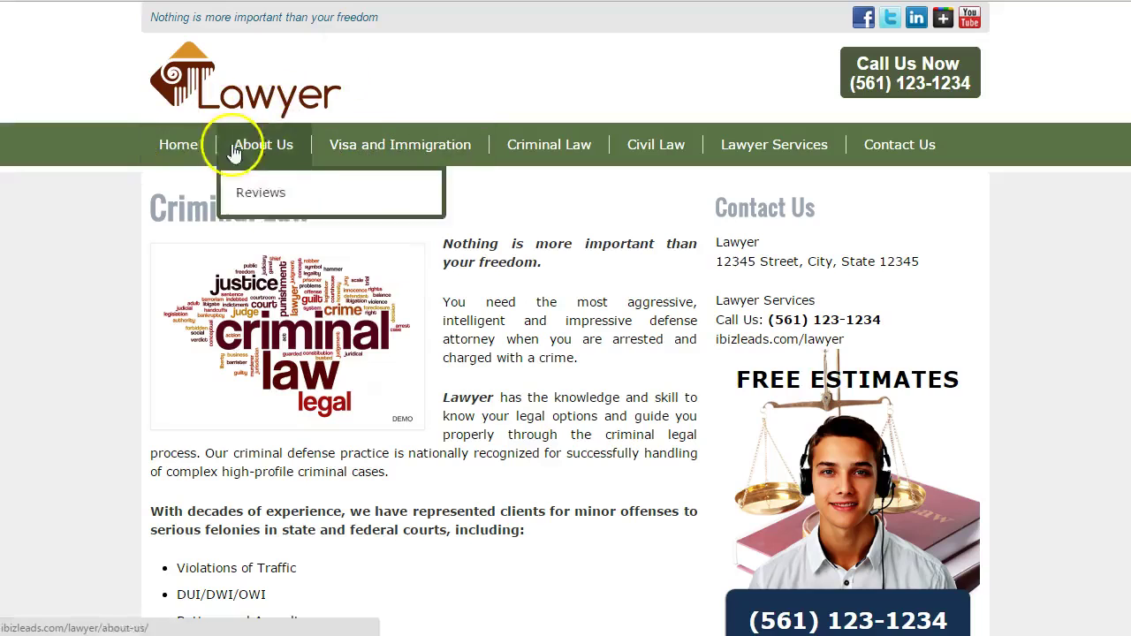
left_click(185, 148)
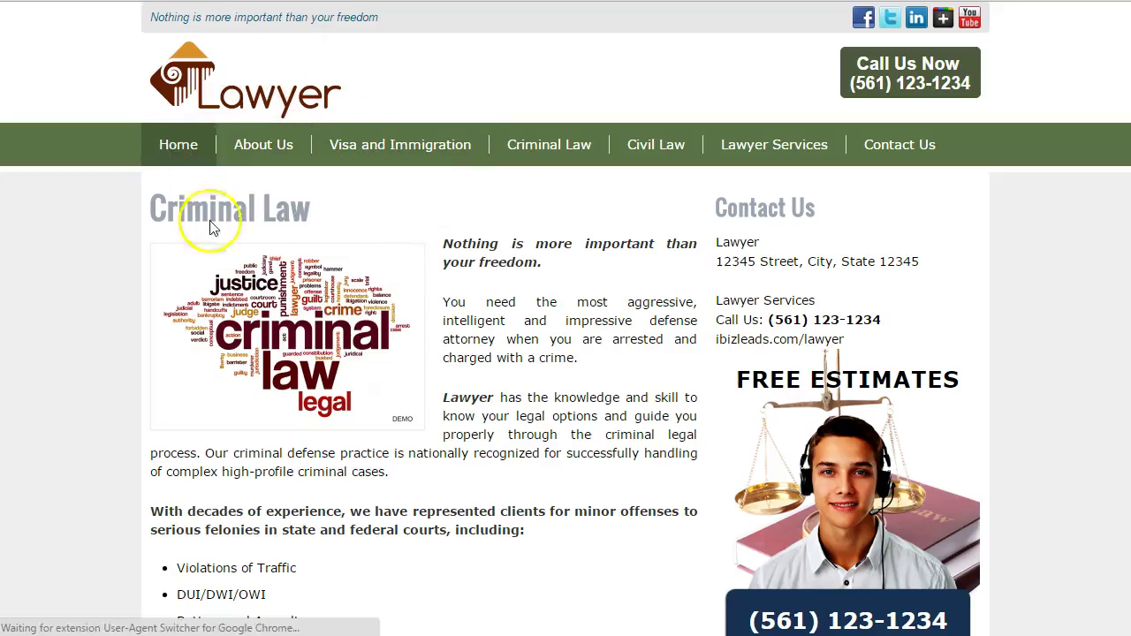
scroll(265, 270, "down", 2)
scroll(238, 281, "down", 1)
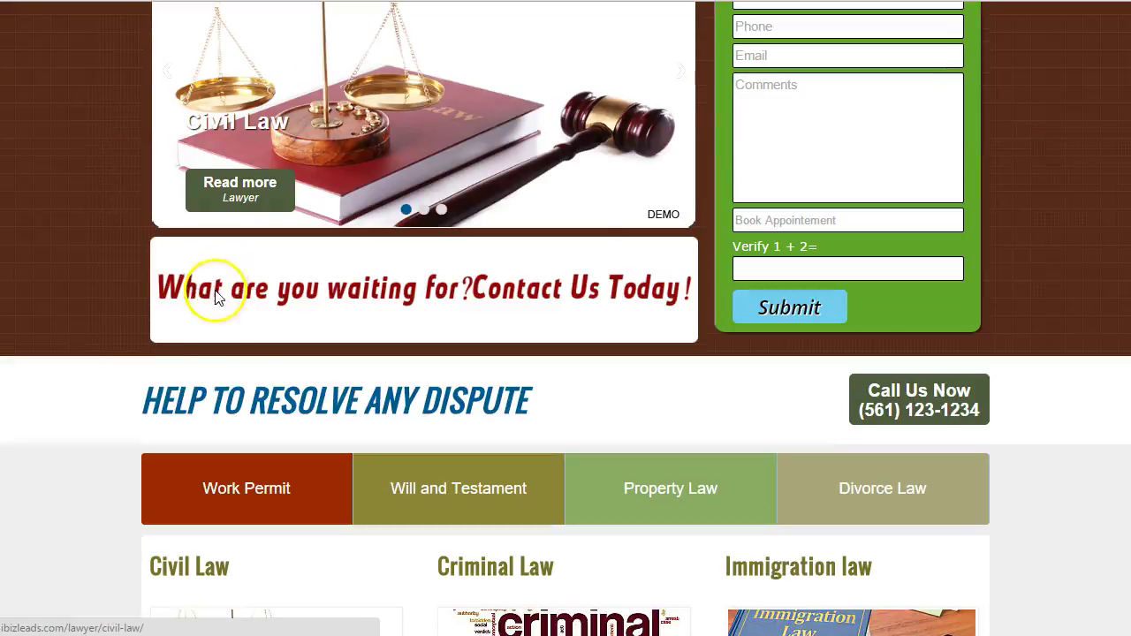
scroll(293, 402, "down", 3)
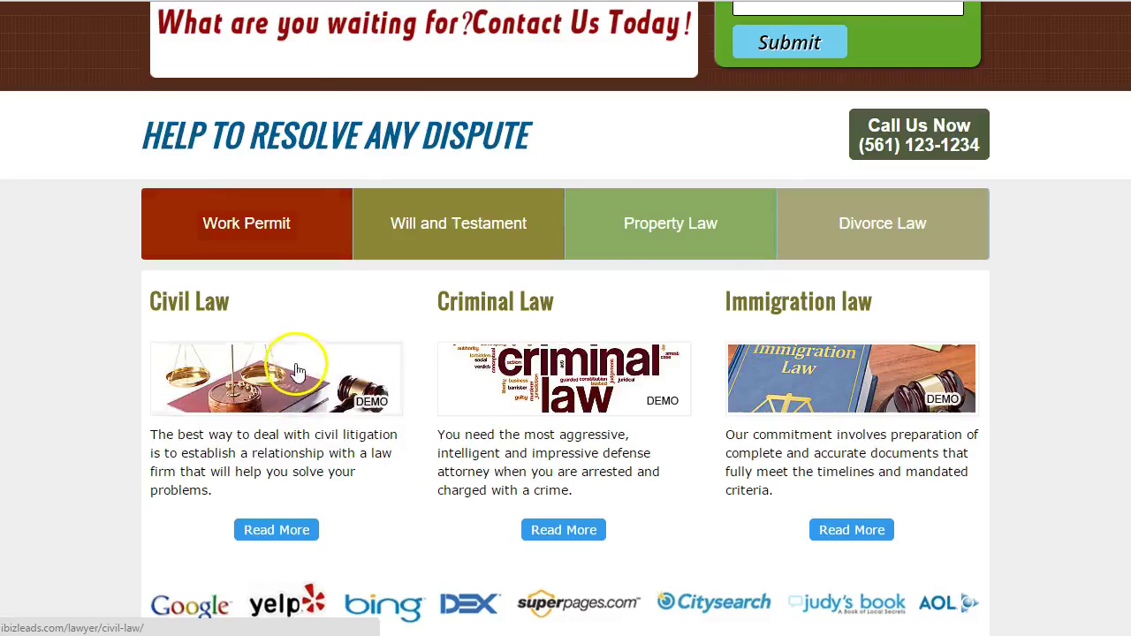
scroll(295, 363, "up", 6)
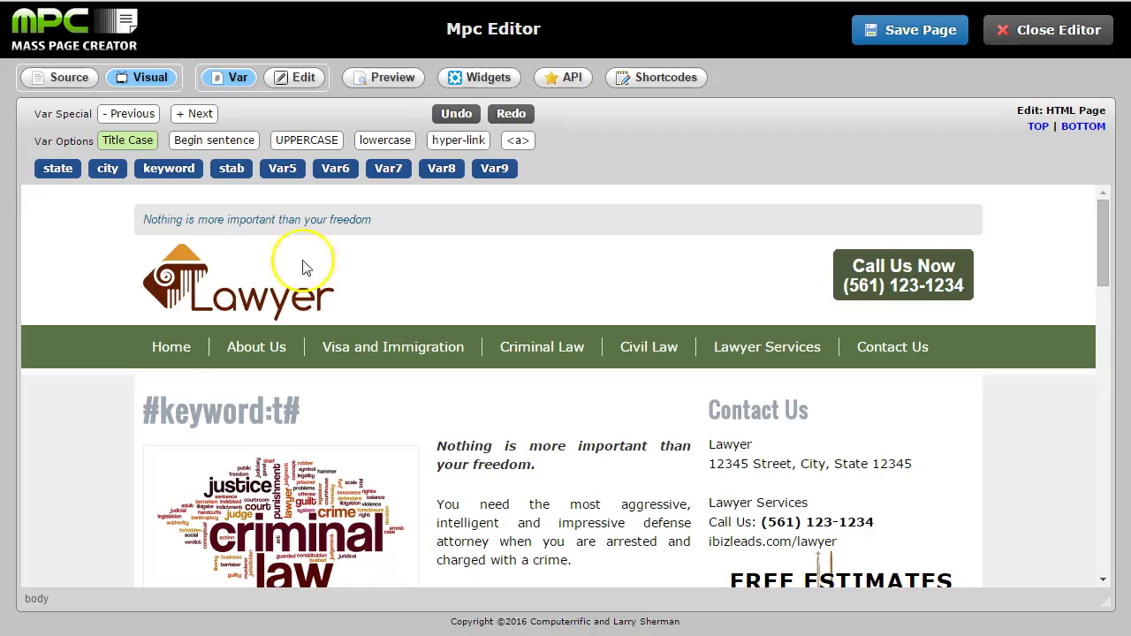
Return to the Mpc Editor and review the imported page in the visual view, from the header to the footer boxes.
scroll(454, 300, "down", 5)
scroll(499, 347, "up", 3)
scroll(411, 355, "down", 2)
scroll(728, 258, "down", 7)
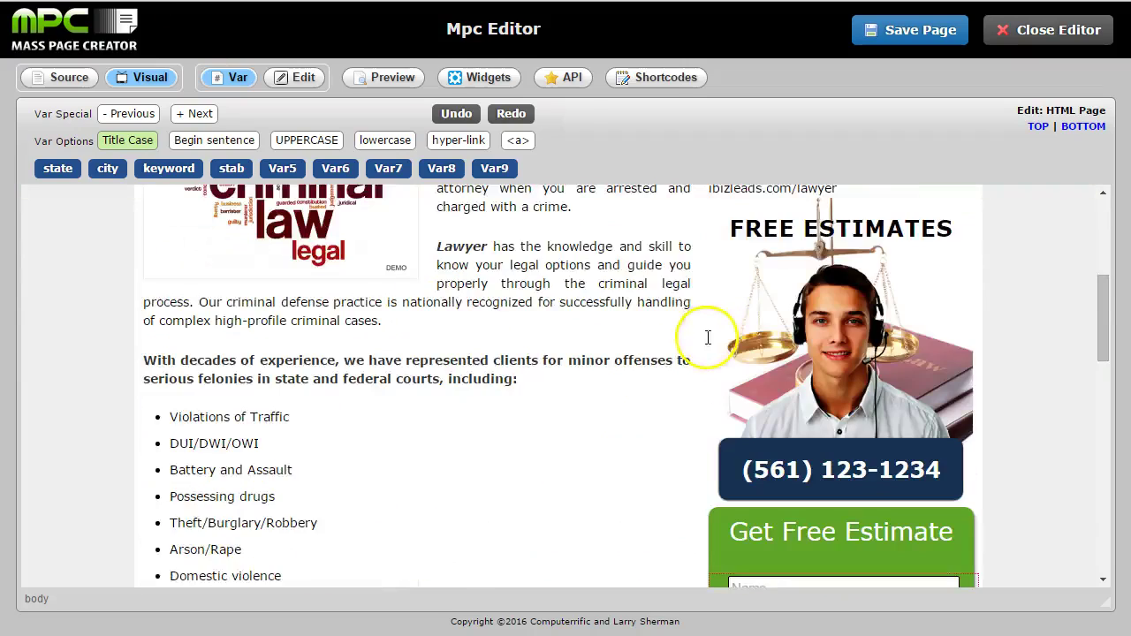
scroll(567, 324, "down", 3)
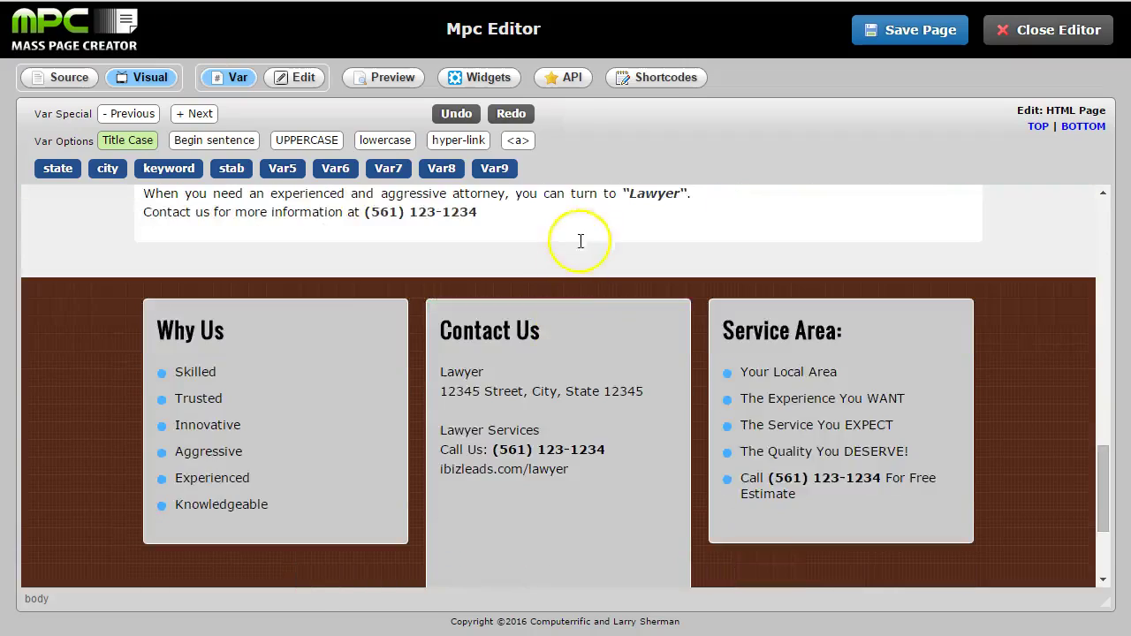
scroll(575, 248, "up", 10)
scroll(555, 281, "down", 3)
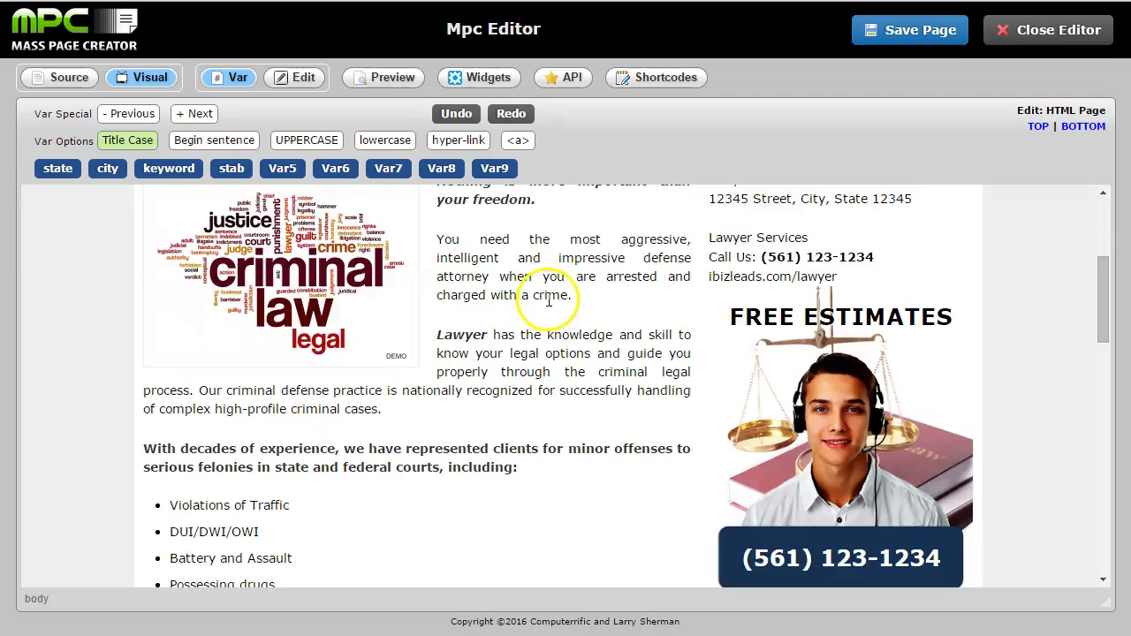
scroll(548, 269, "down", 3)
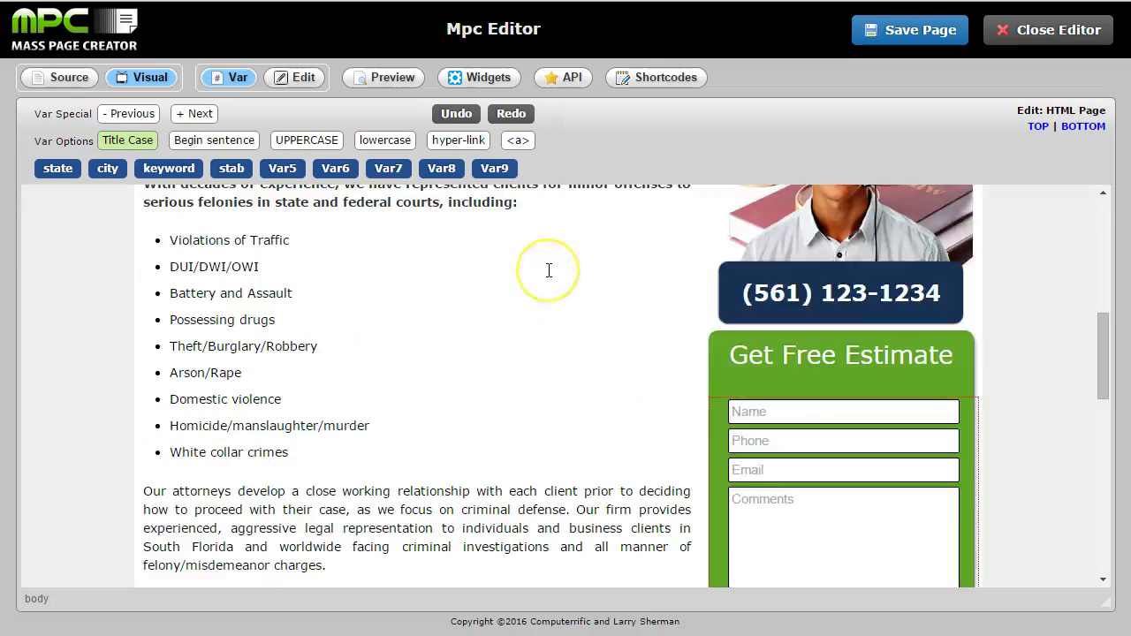
scroll(548, 270, "up", 5)
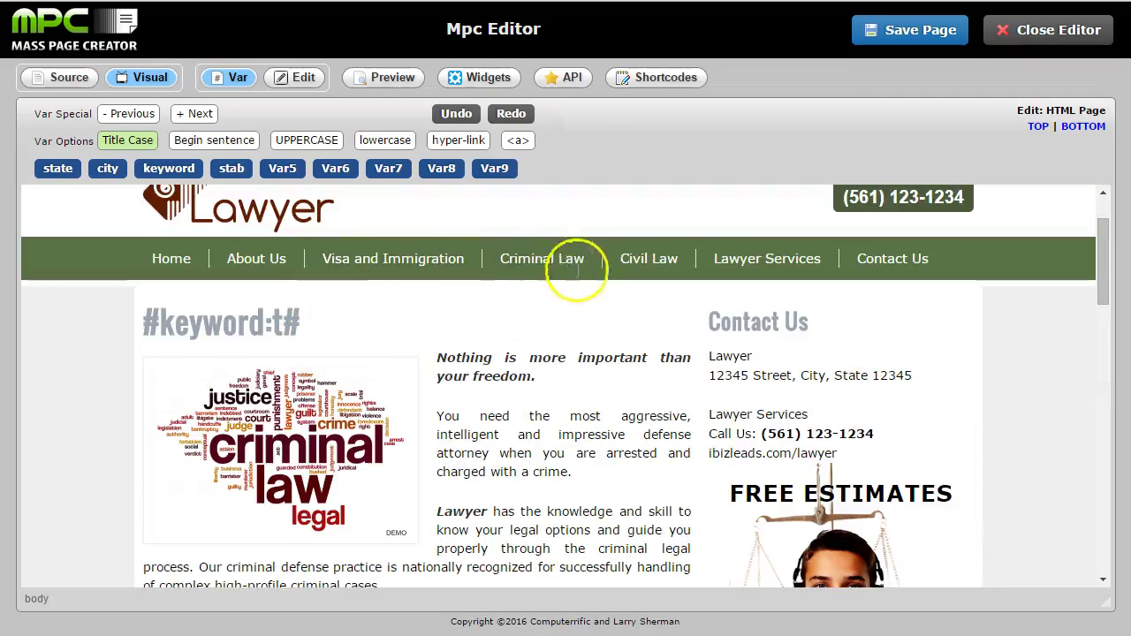
scroll(548, 344, "down", 2)
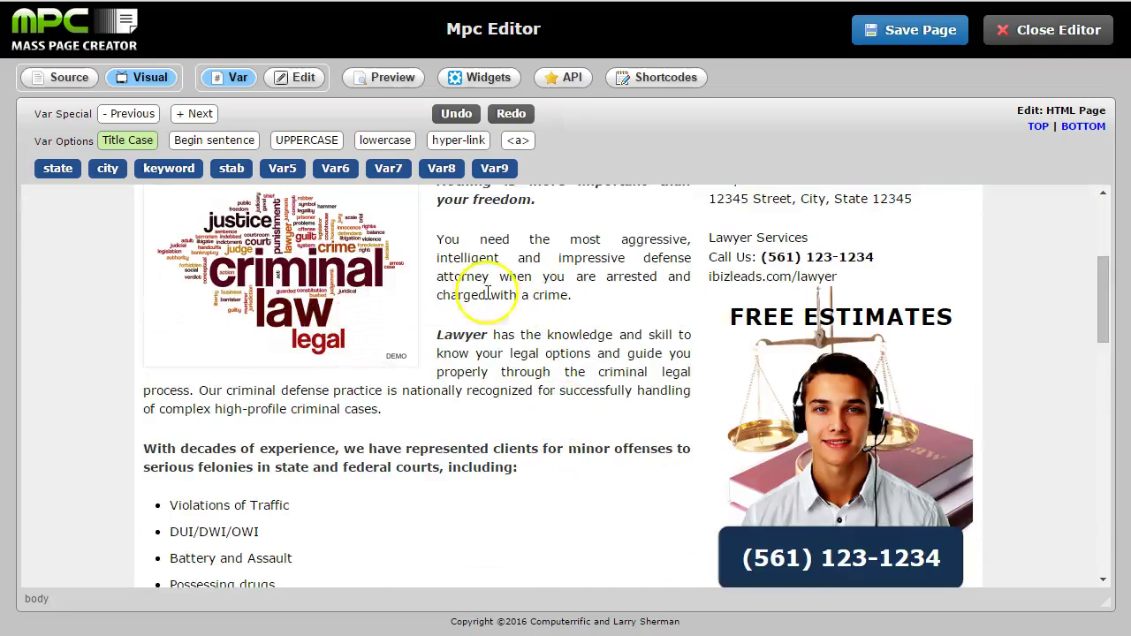
scroll(371, 510, "down", 2)
scroll(371, 403, "up", 5)
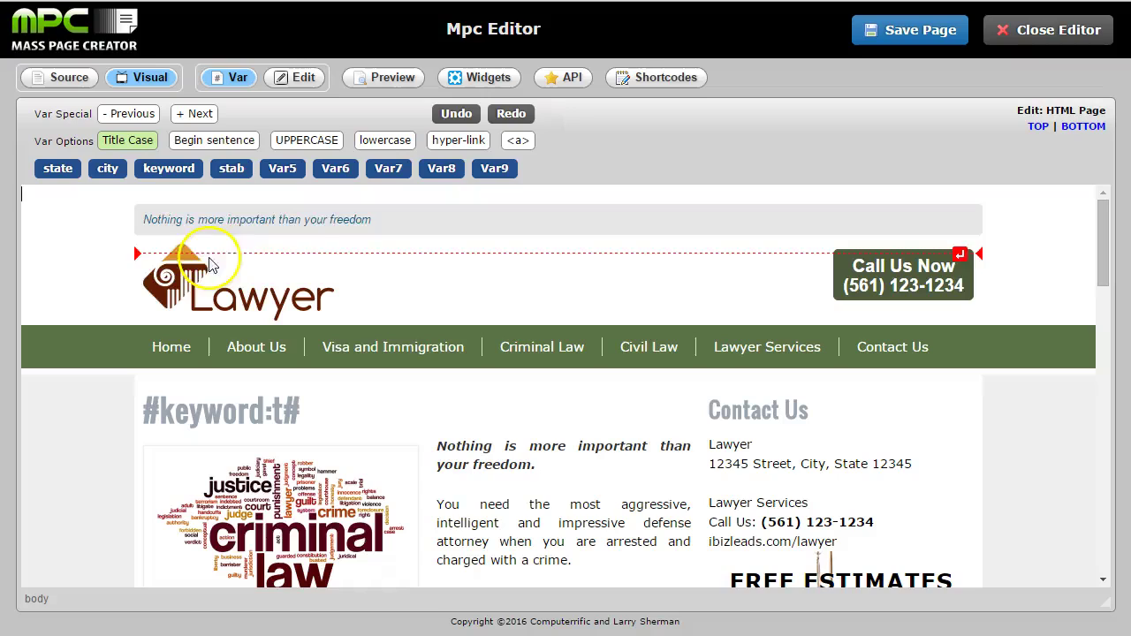
mouse_move(249, 368)
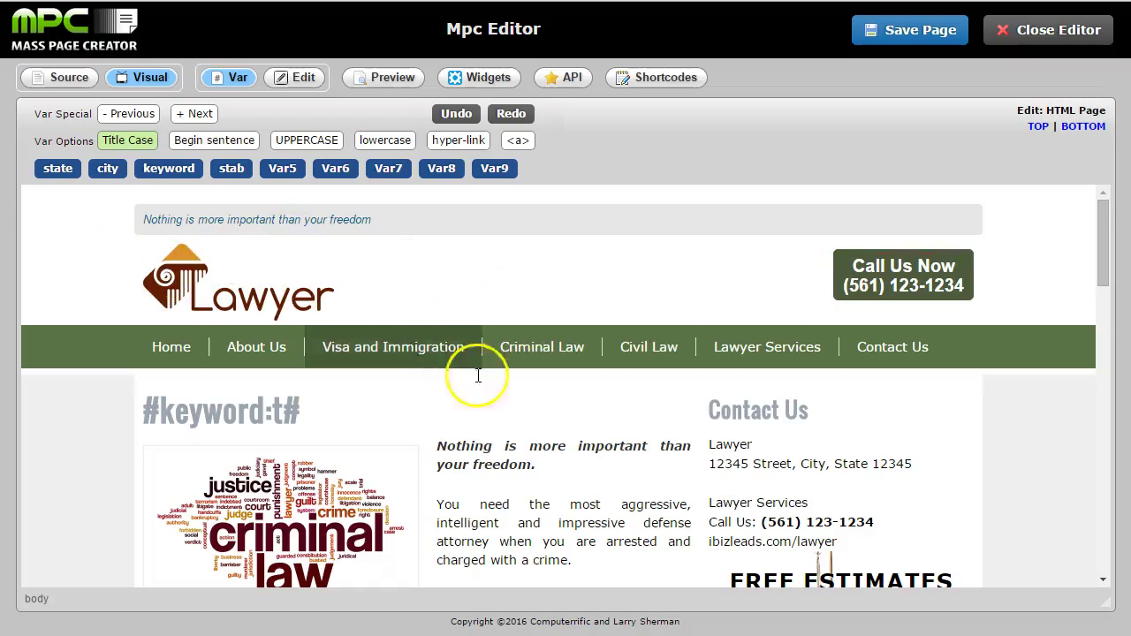
Preview the page, examine the brace areas listed in the spintax warning, and close the preview without spinning.
left_click(387, 83)
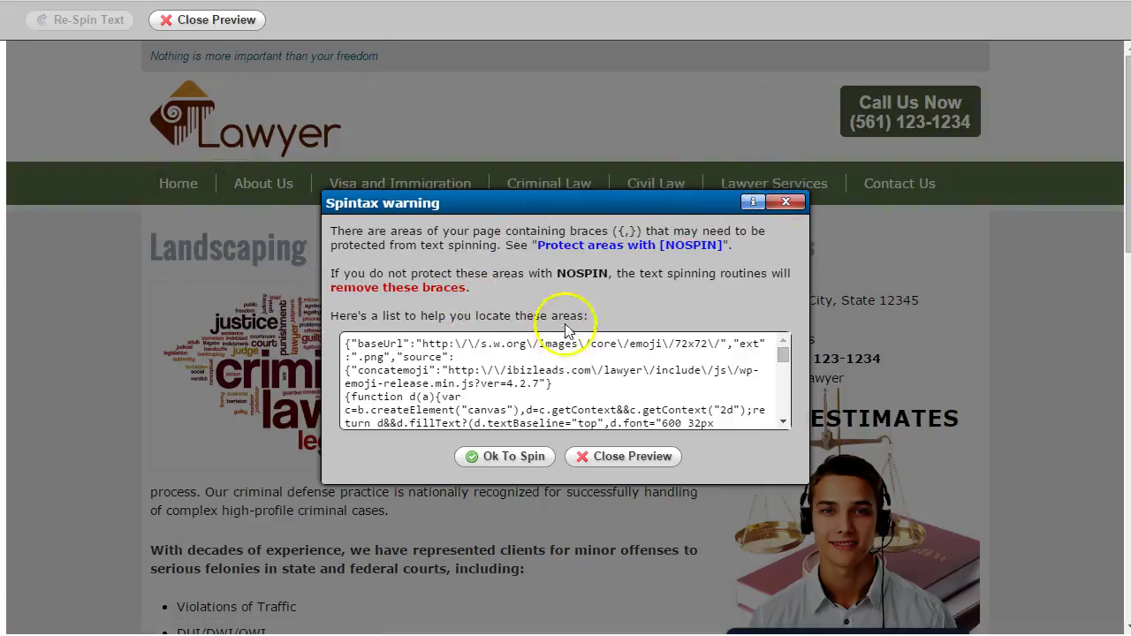
scroll(375, 350, "down", 2)
scroll(388, 371, "up", 2)
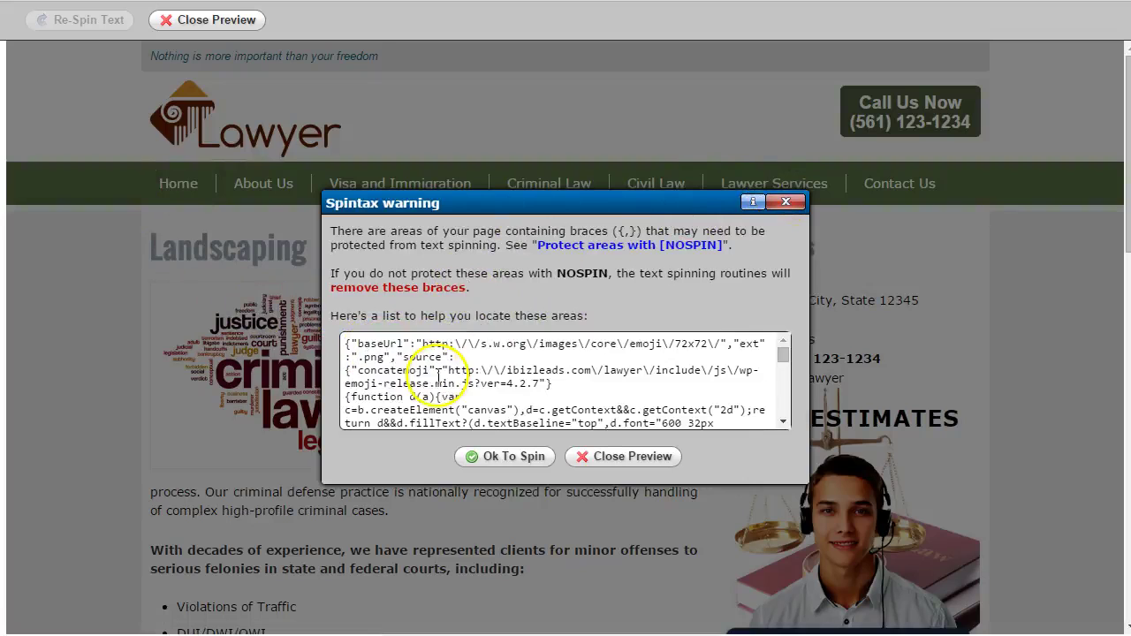
left_click(343, 344)
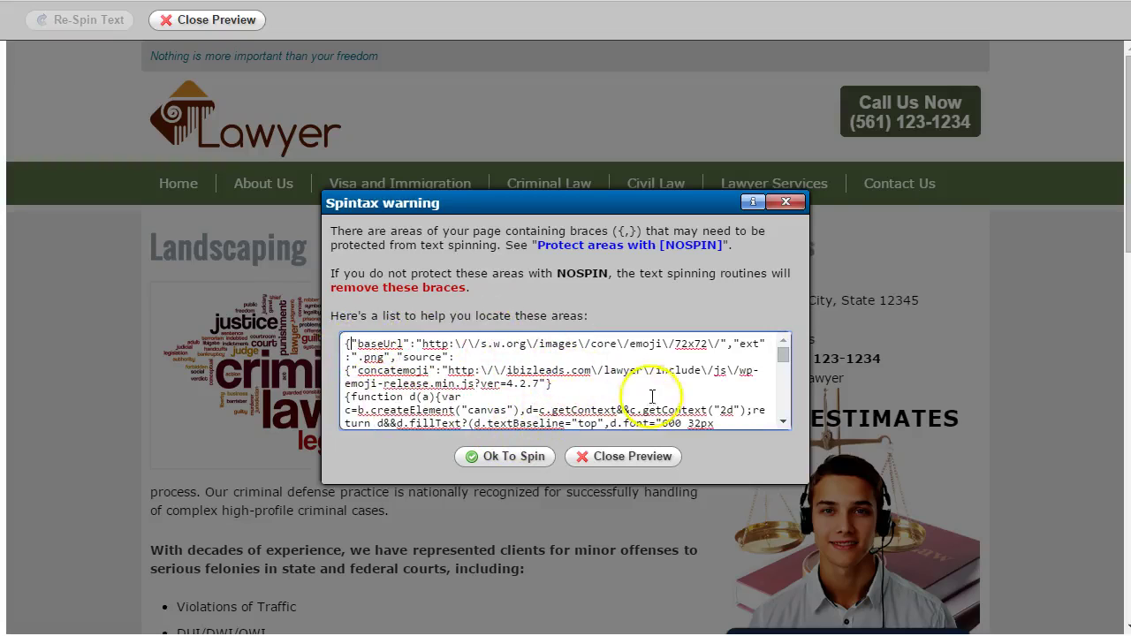
left_click(629, 459)
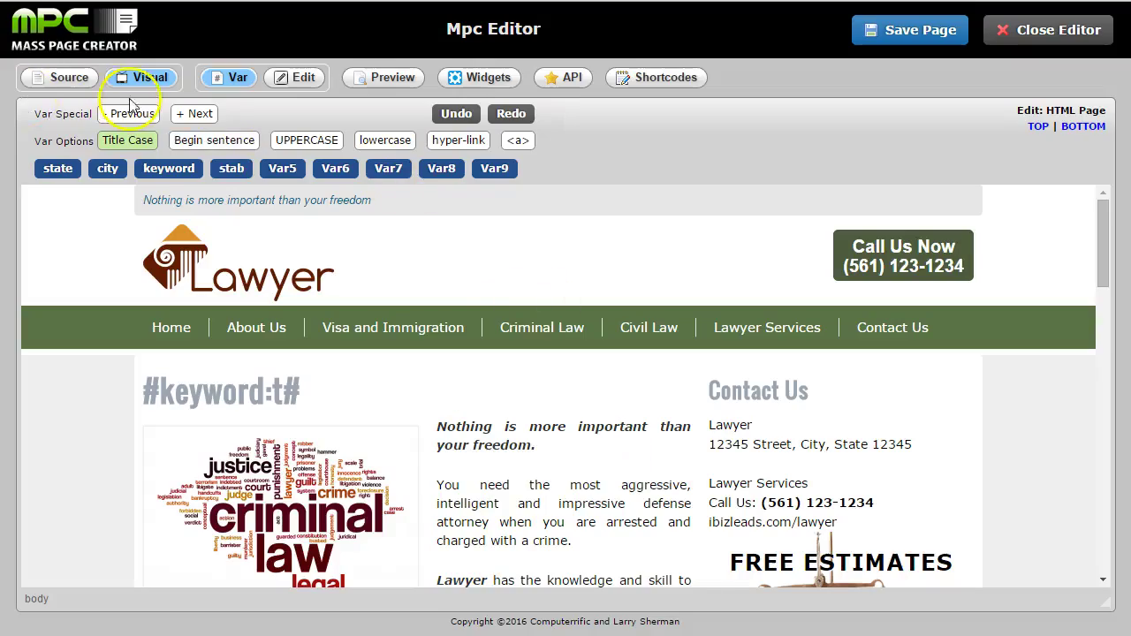
Protect the entire page from text spinning by inserting nospin markers in its HTML source.
left_click(67, 79)
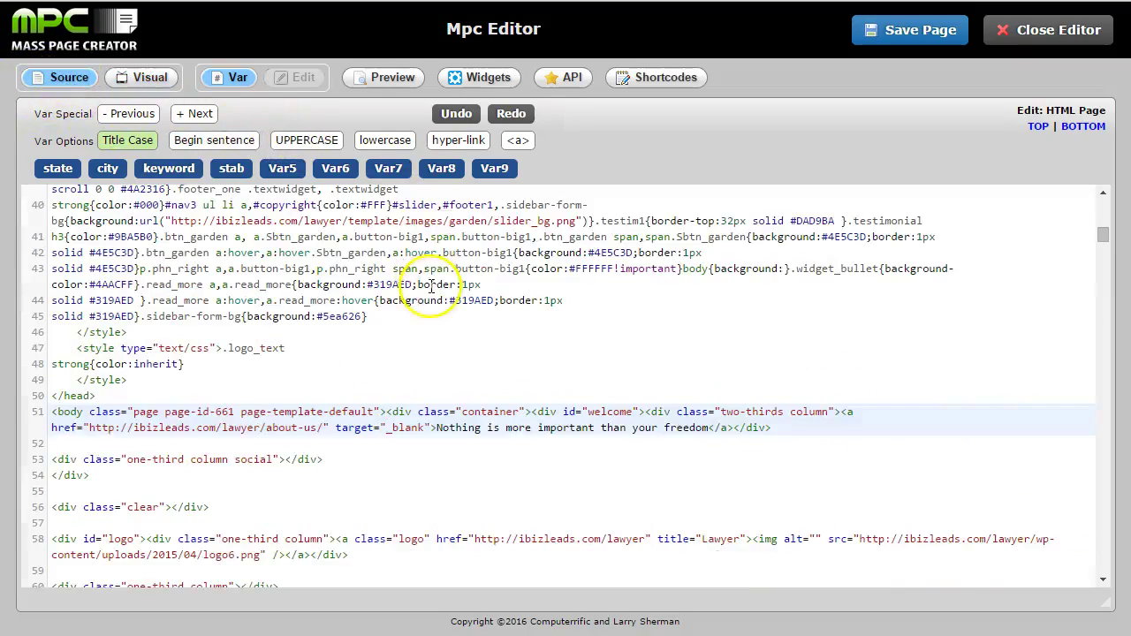
scroll(431, 256, "up", 10)
scroll(431, 292, "up", 4)
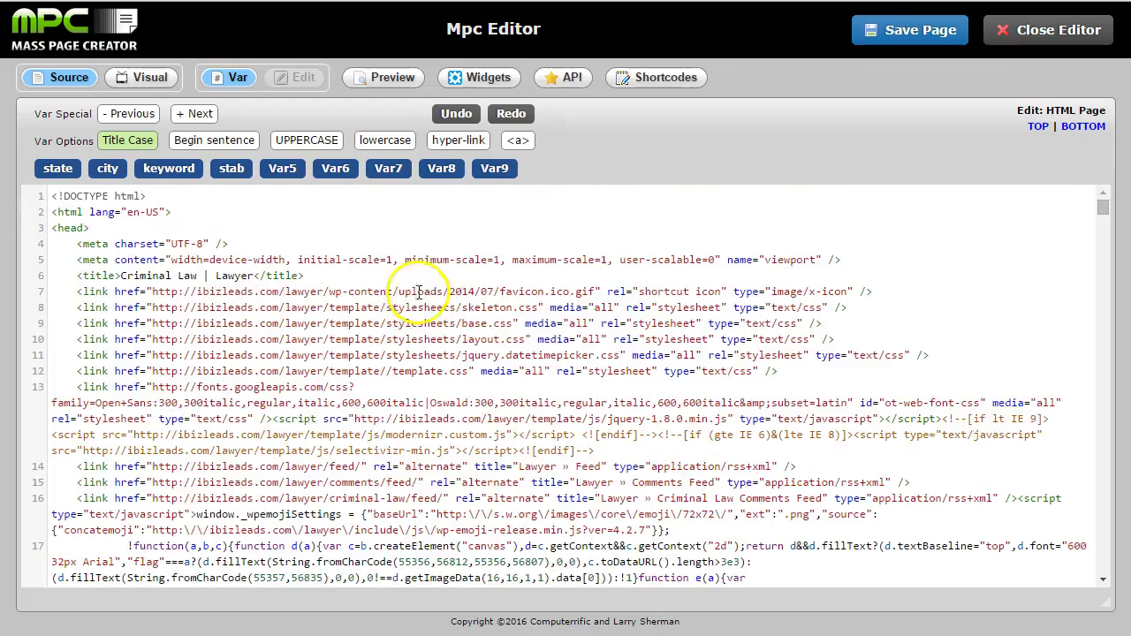
left_click(217, 206)
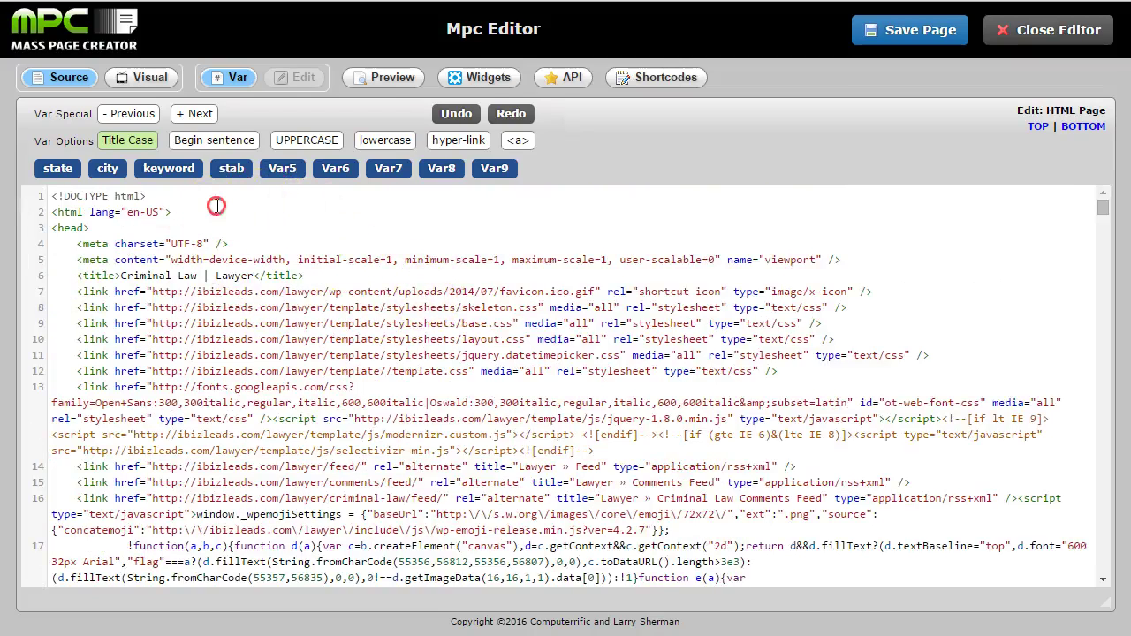
right_click(216, 206)
mouse_move(298, 244)
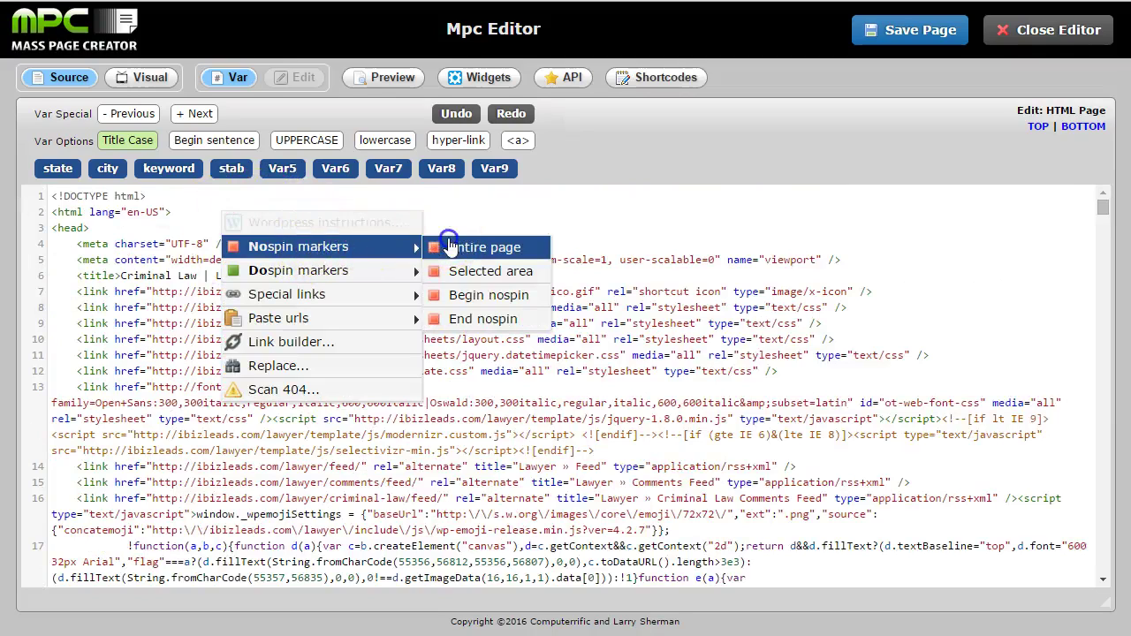
left_click(449, 247)
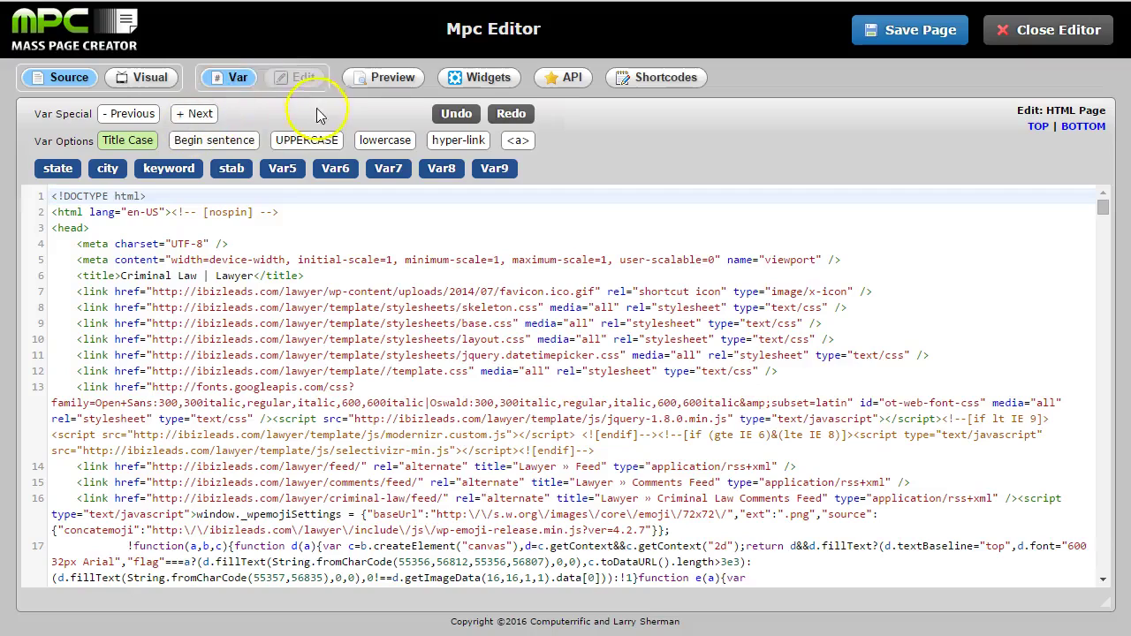
Preview the page with the nospin markers in place, close the preview and look over the head of the HTML source.
left_click(389, 78)
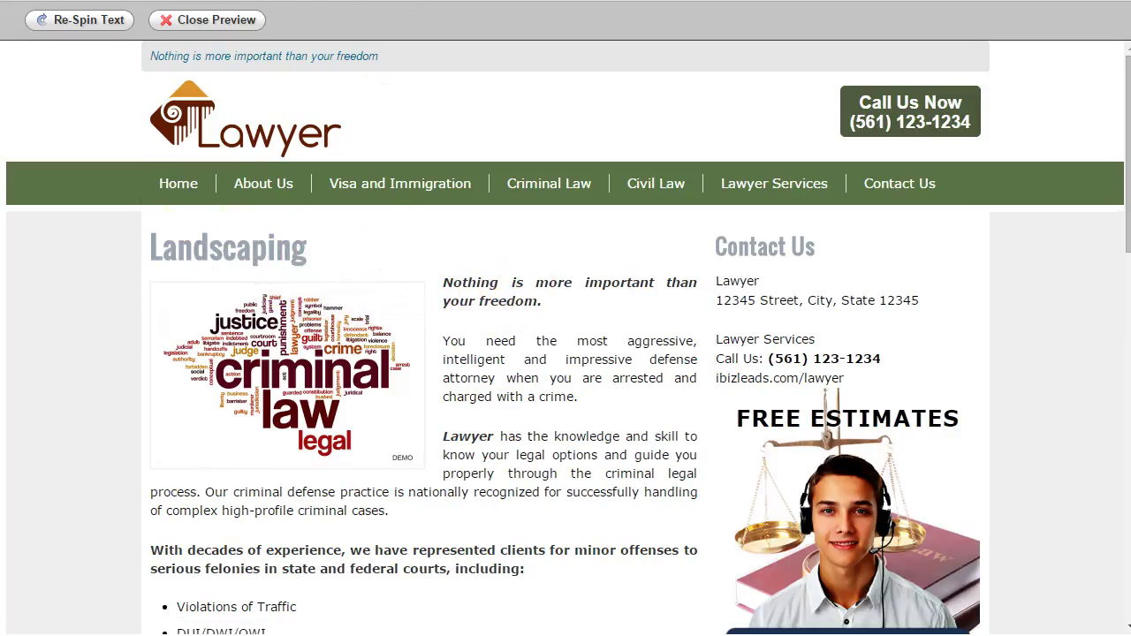
left_click(177, 25)
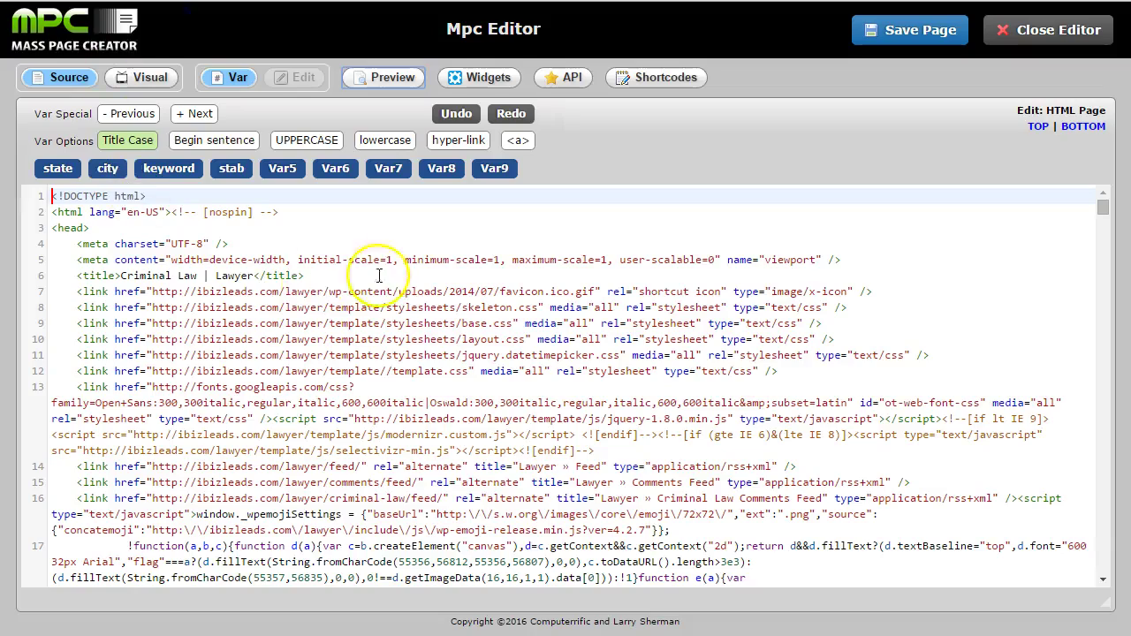
scroll(334, 311, "down", 2)
scroll(334, 311, "up", 2)
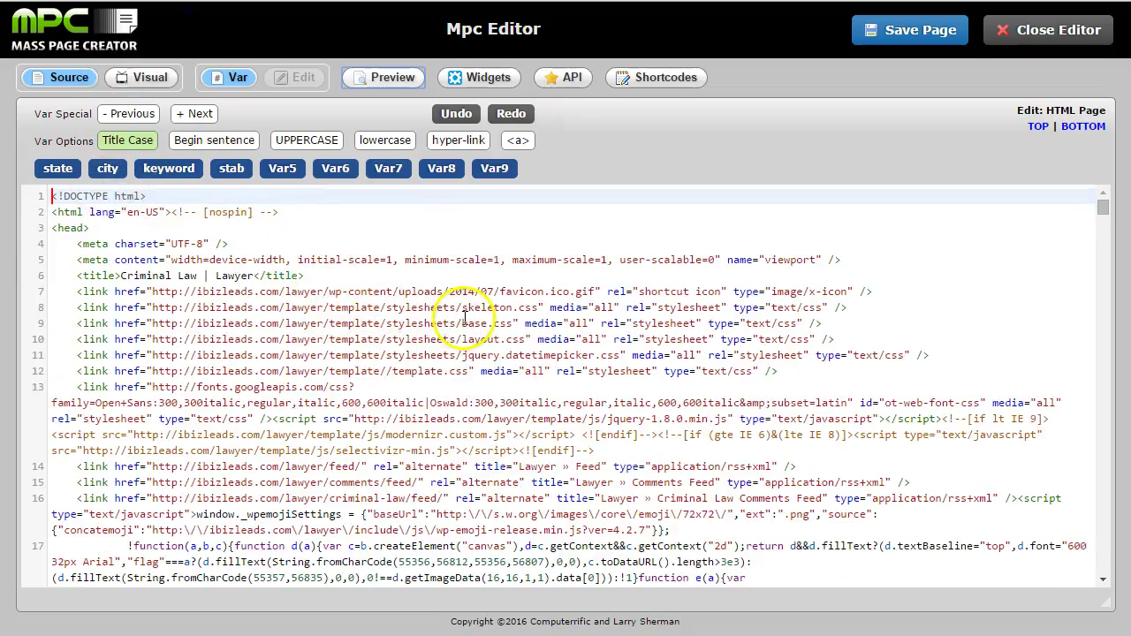
scroll(410, 304, "down", 2)
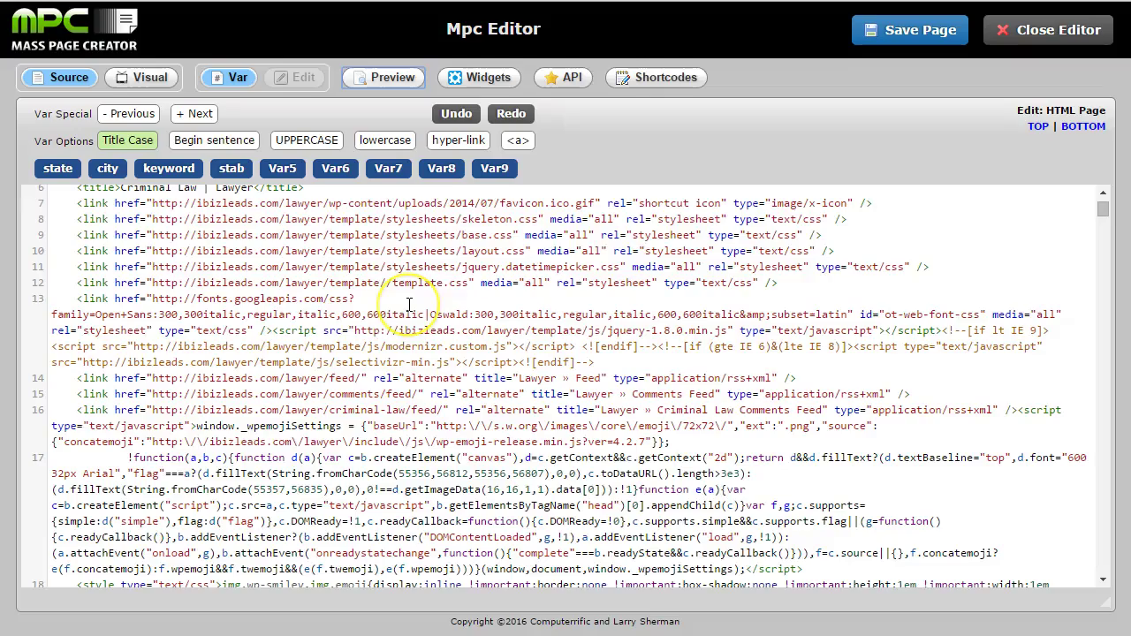
scroll(409, 304, "up", 2)
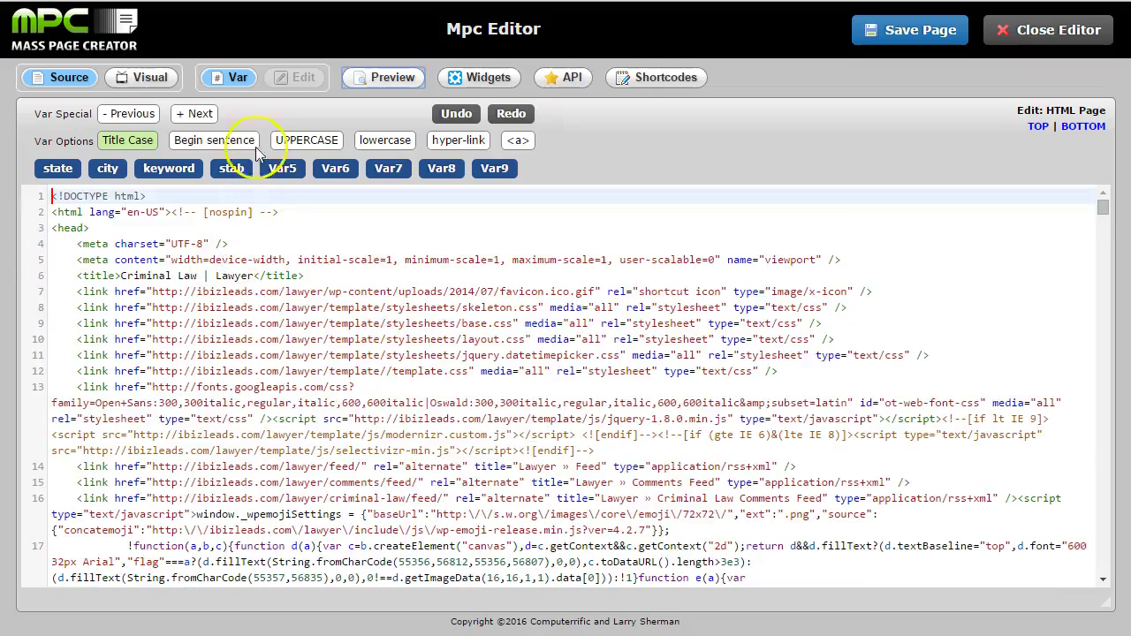
scroll(291, 371, "down", 5)
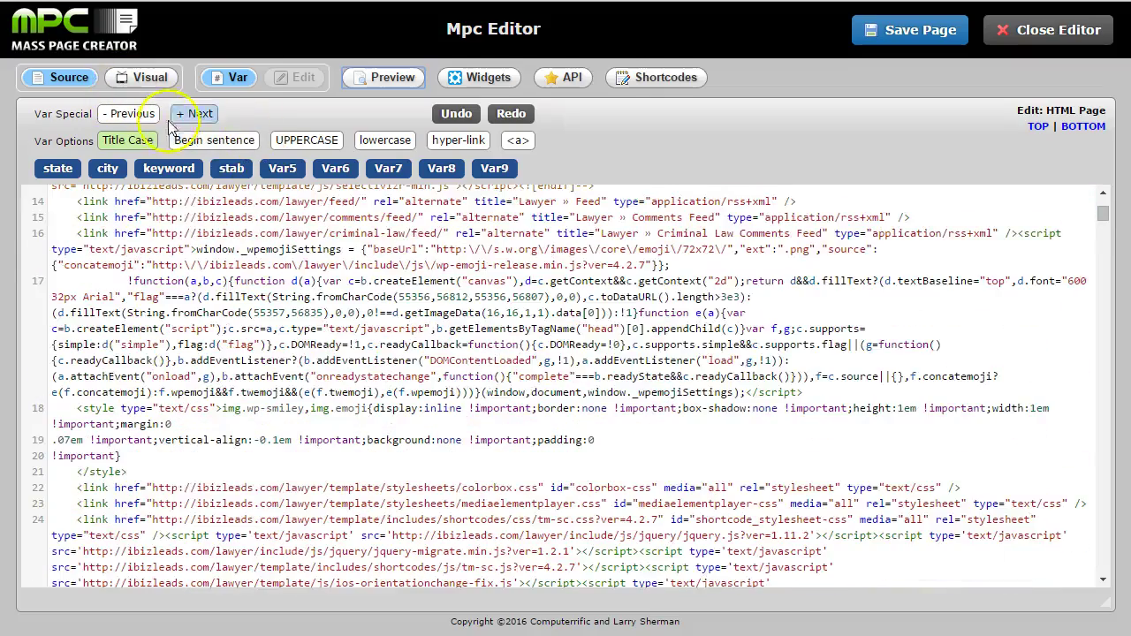
Locate the words "You need" of the opening paragraph in the visual view and show them in the HTML source.
left_click(145, 84)
scroll(469, 403, "down", 4)
scroll(495, 380, "up", 2)
scroll(477, 424, "down", 2)
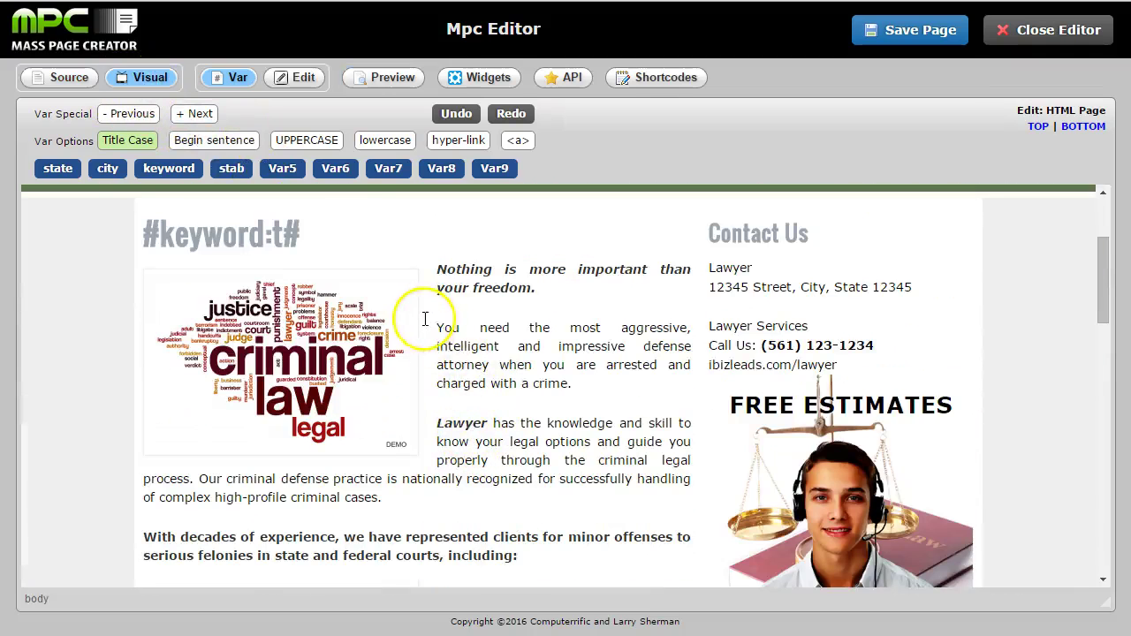
left_click_drag(435, 327, 508, 327)
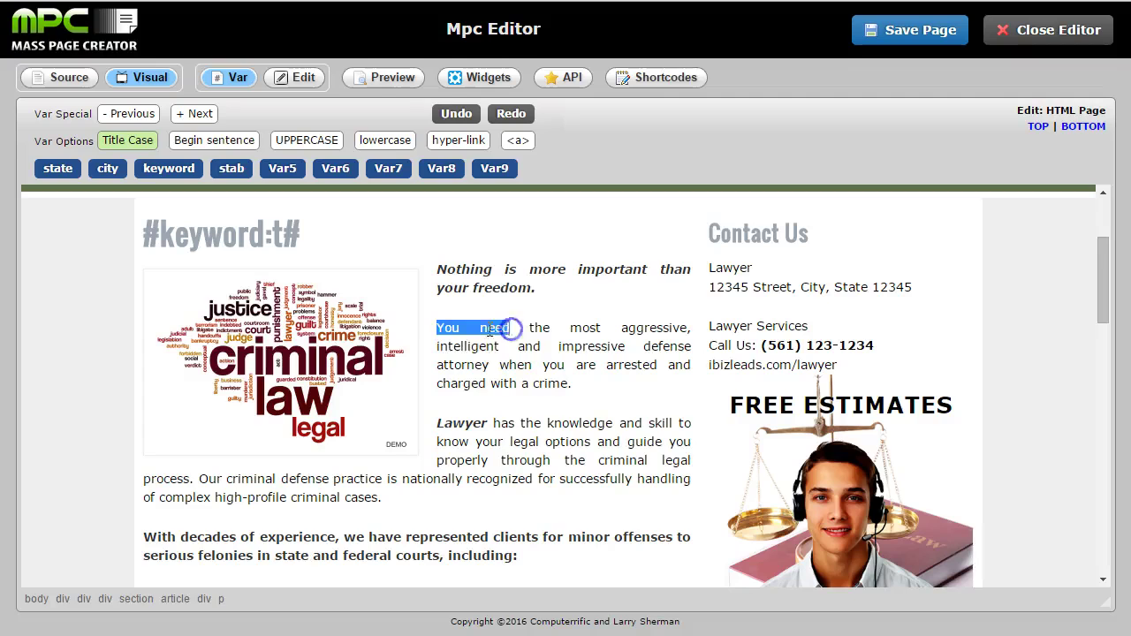
left_click(54, 79)
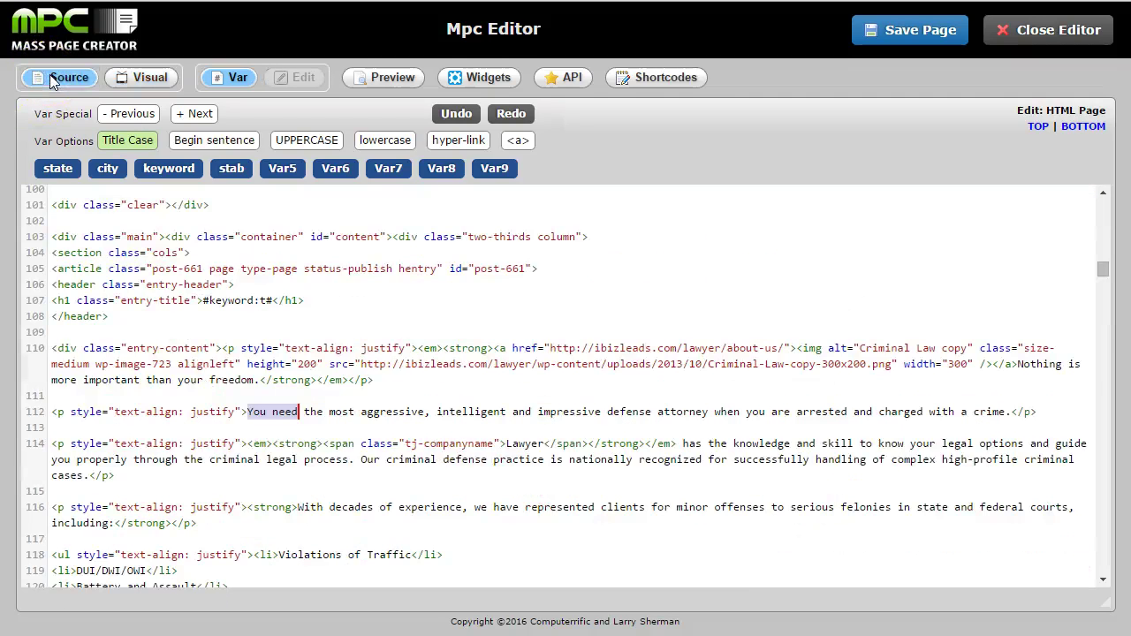
Turn "You need" in the opening paragraph's source into the spintax variation {You need|You must have}.
left_click(247, 411)
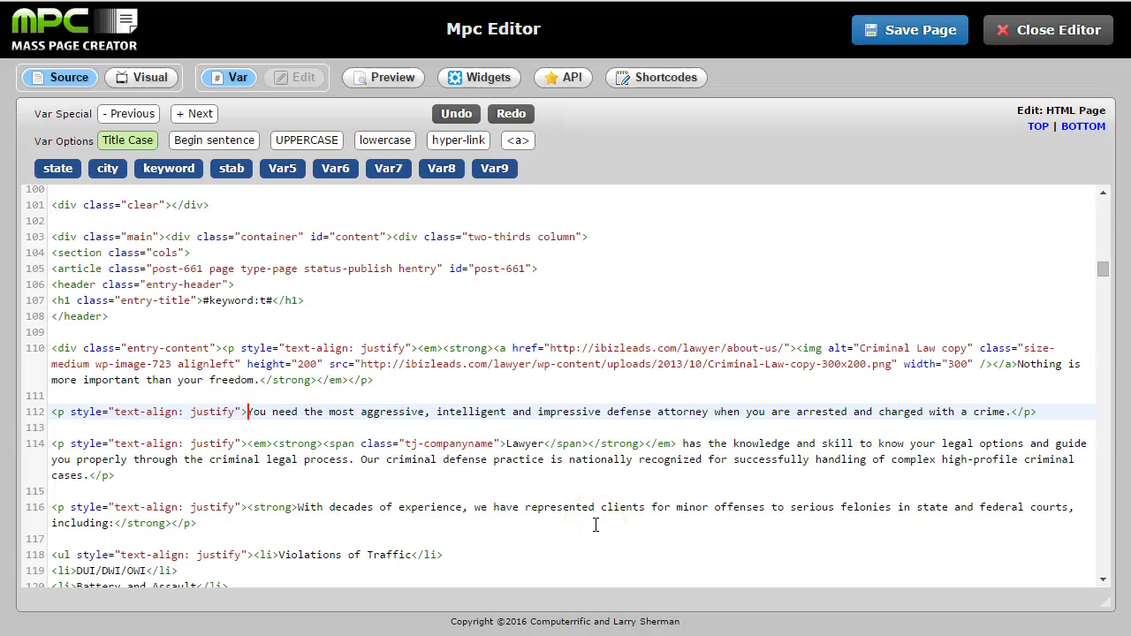
type("{You need")
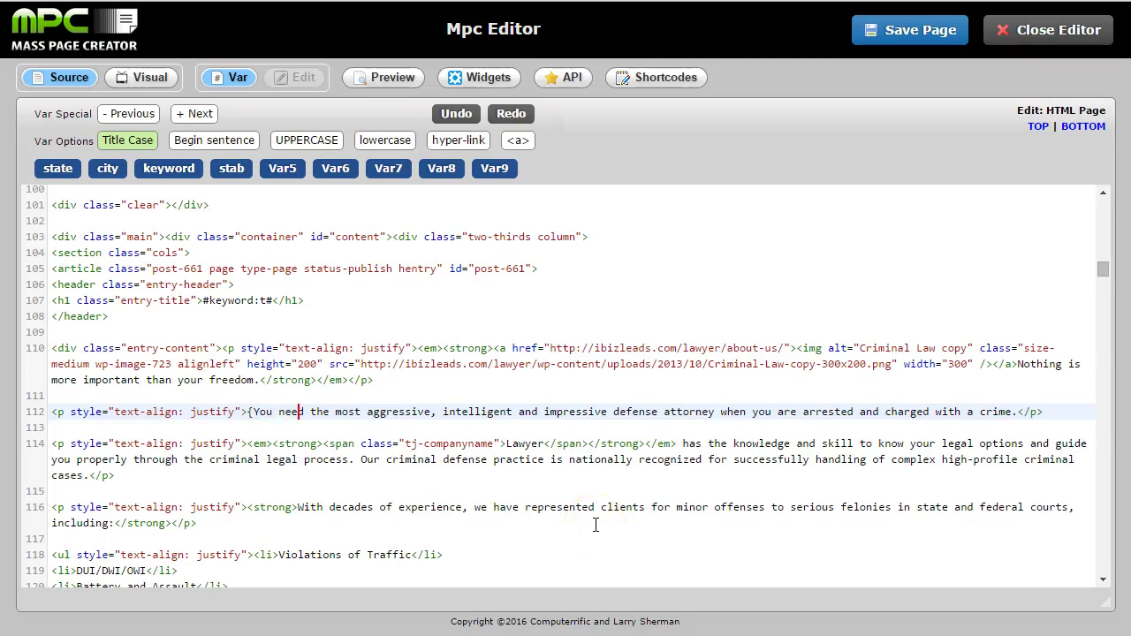
type("|")
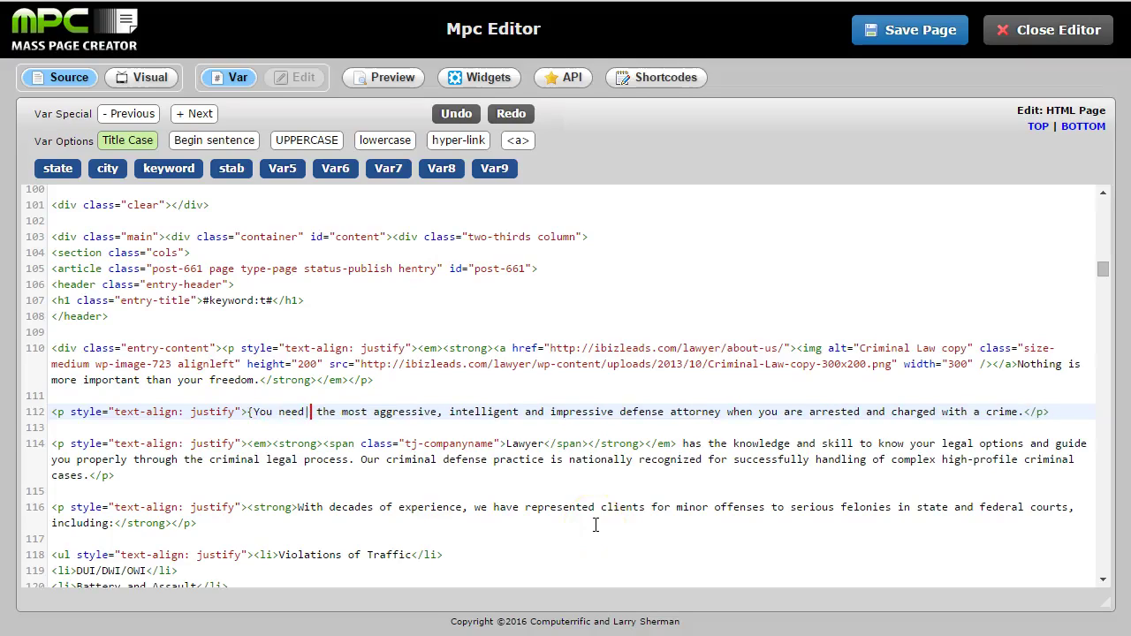
type("You")
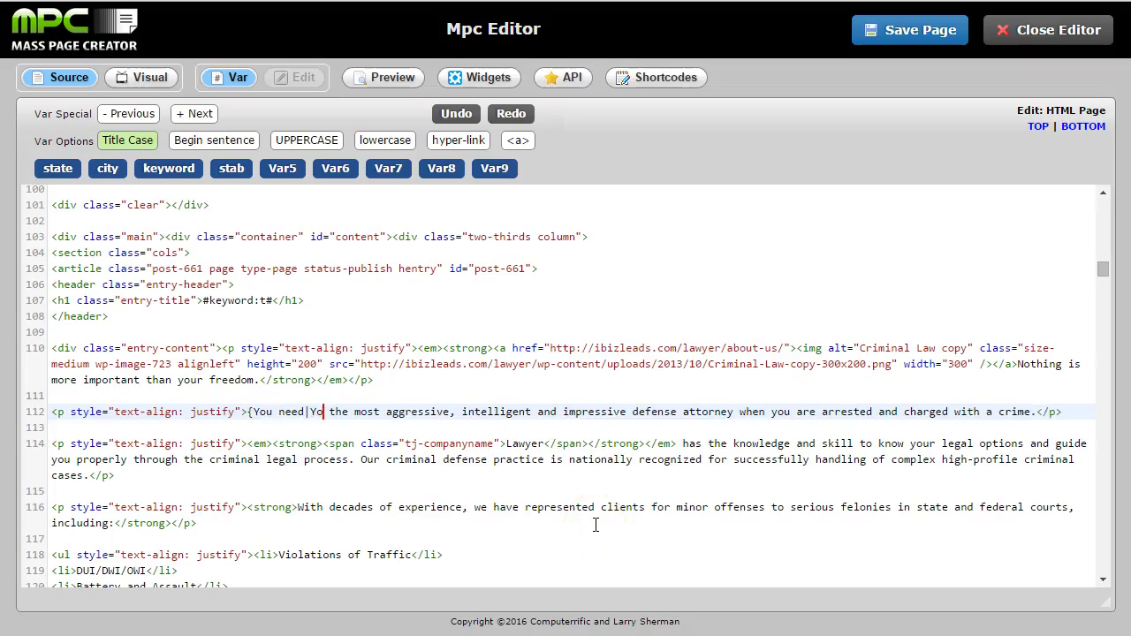
type(" Mu")
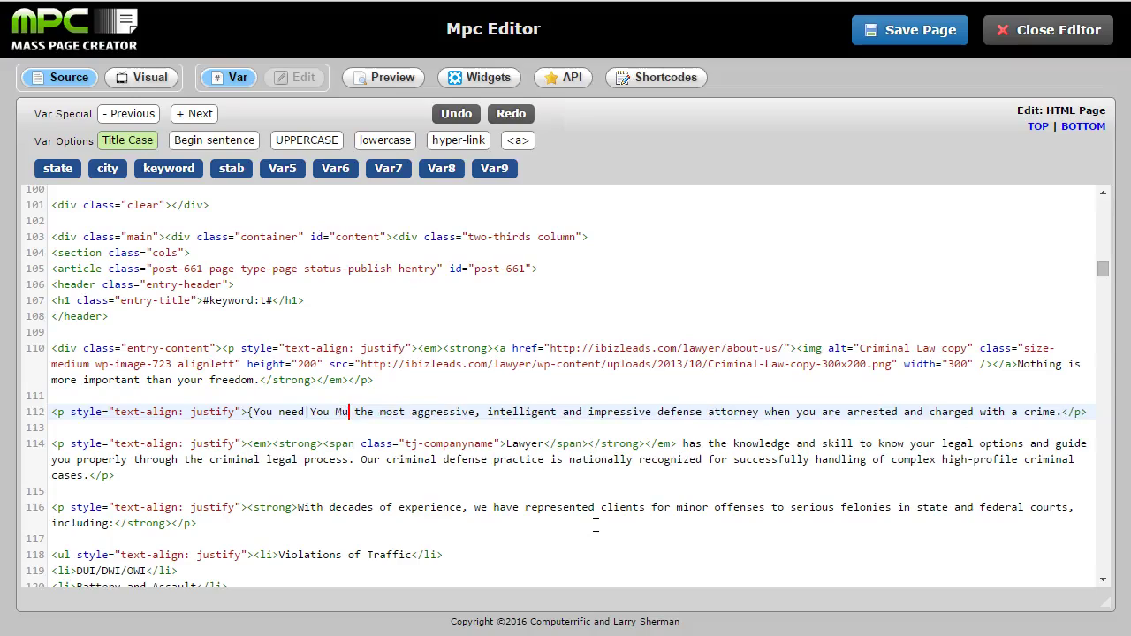
type("st")
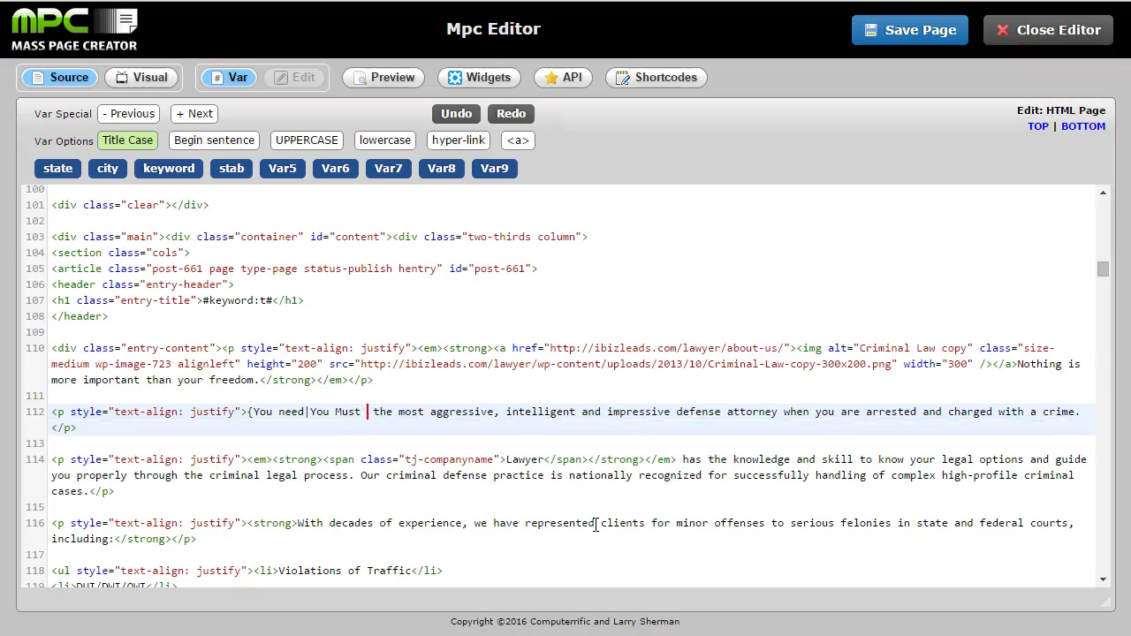
key("BackSpace")
key("BackSpace")
key("BackSpace")
key("BackSpace")
key("BackSpace")
type(",")
key("BackSpace")
type("must have")
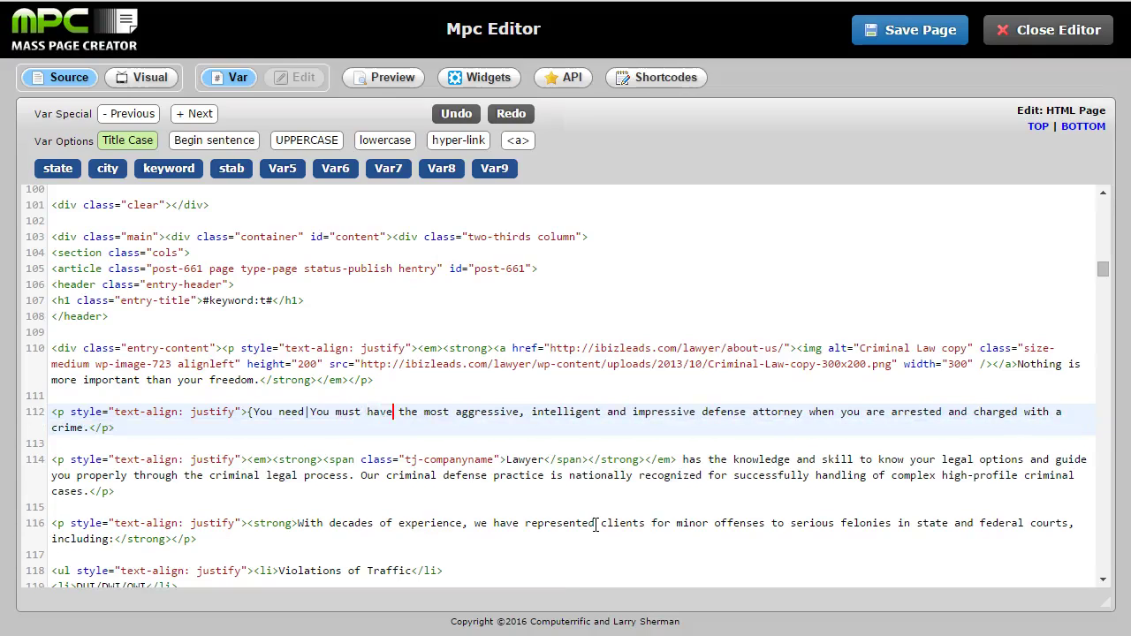
type("}")
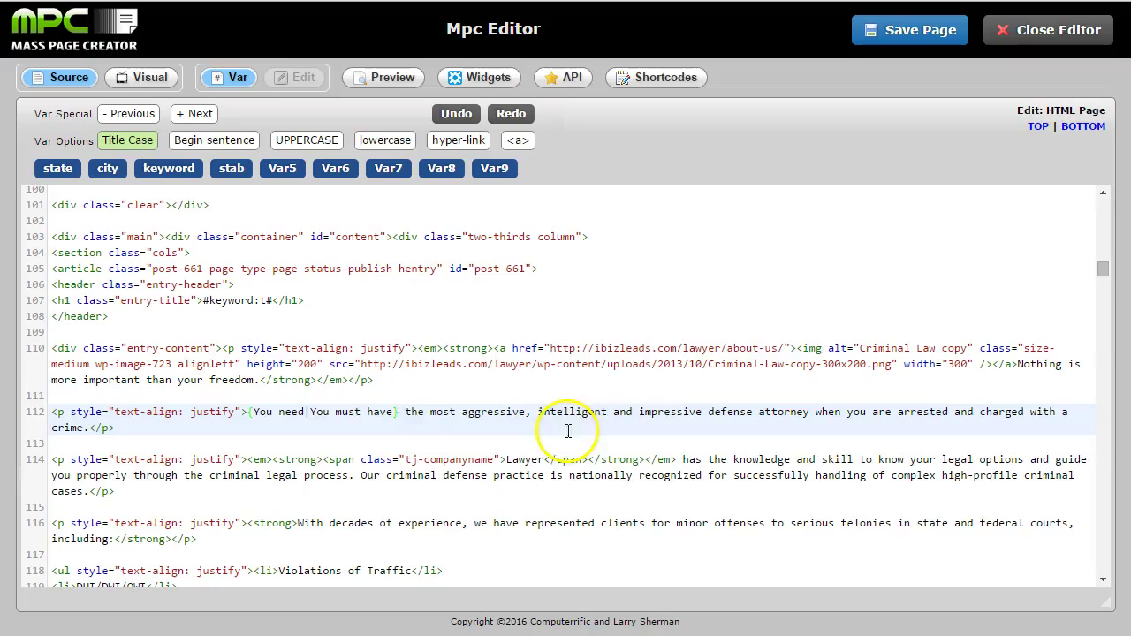
Try to add selected-area dospin markers from a cursor placed before the spintax variation's opening brace.
left_click(247, 410)
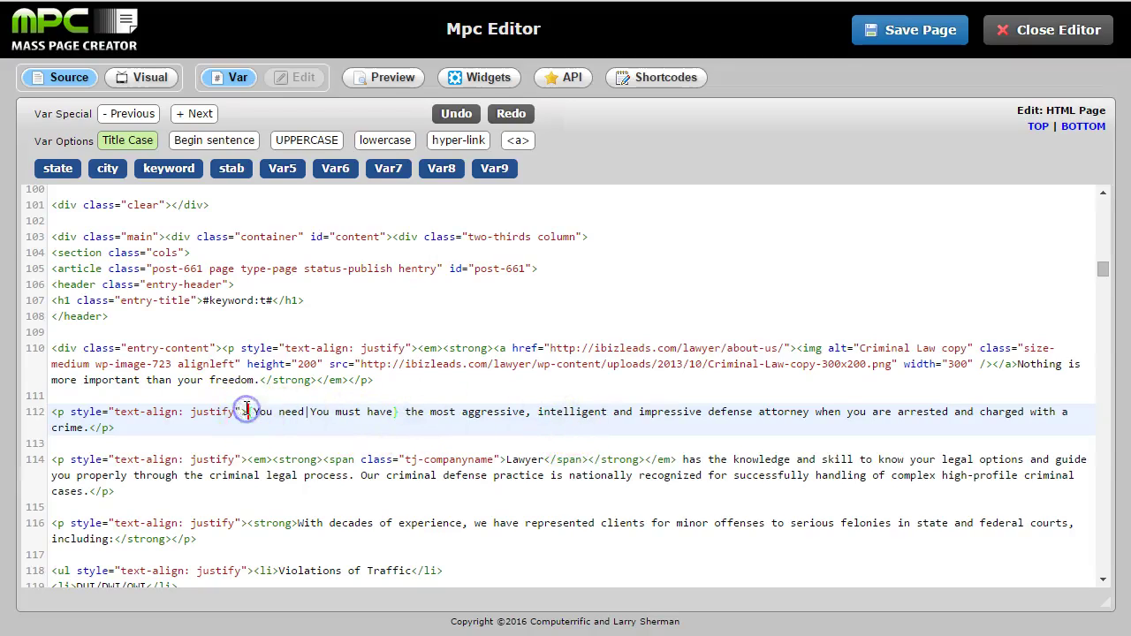
right_click(247, 409)
mouse_move(260, 449)
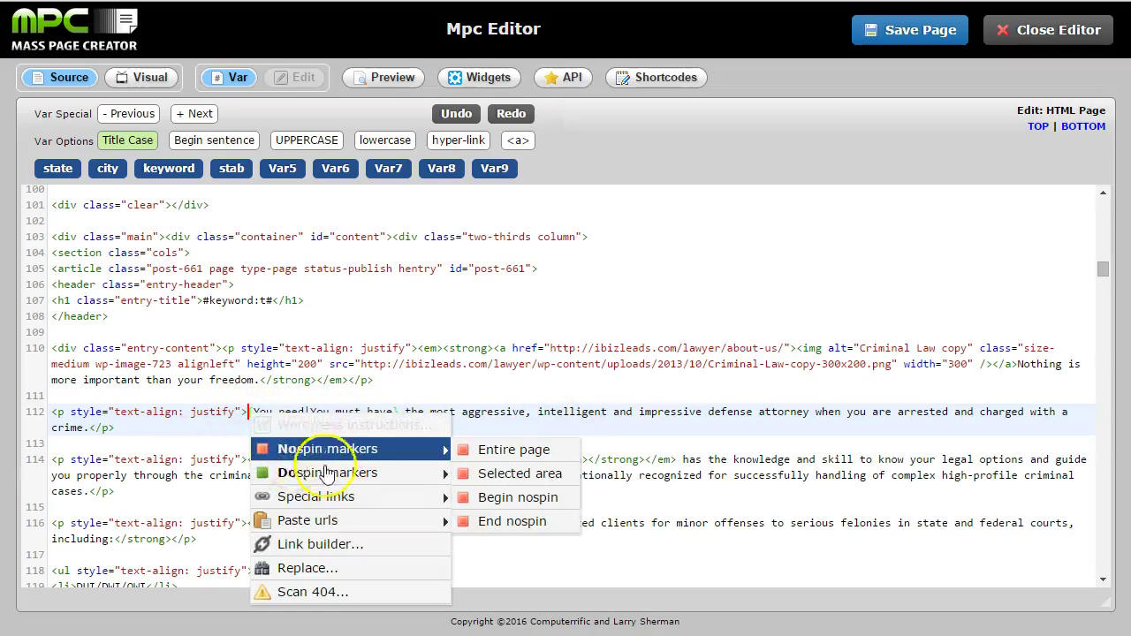
mouse_move(354, 474)
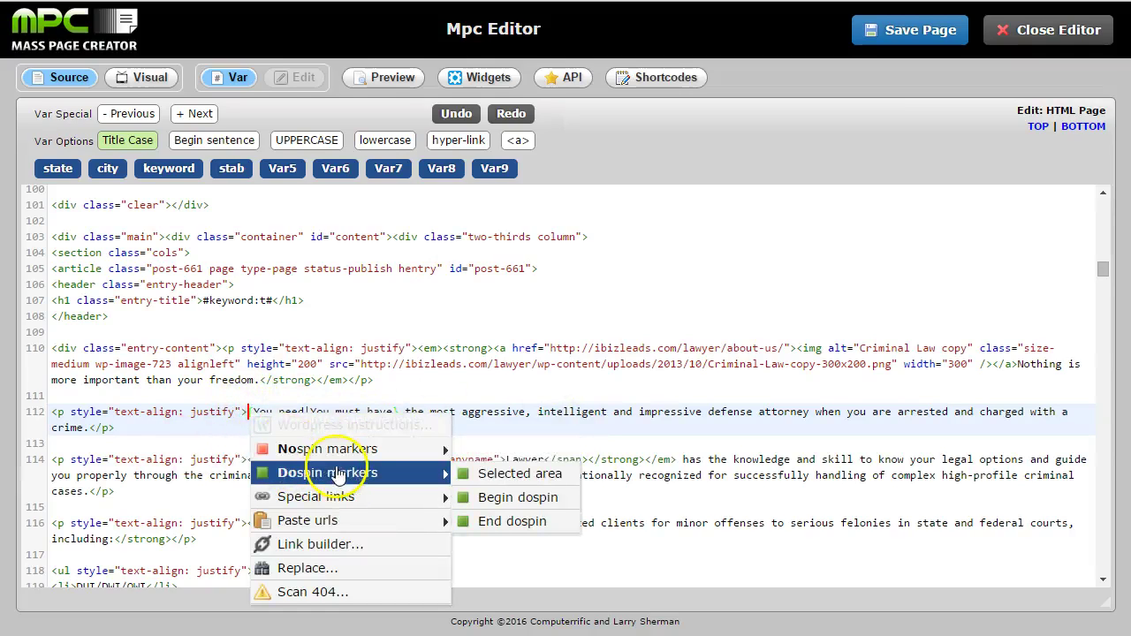
left_click(501, 476)
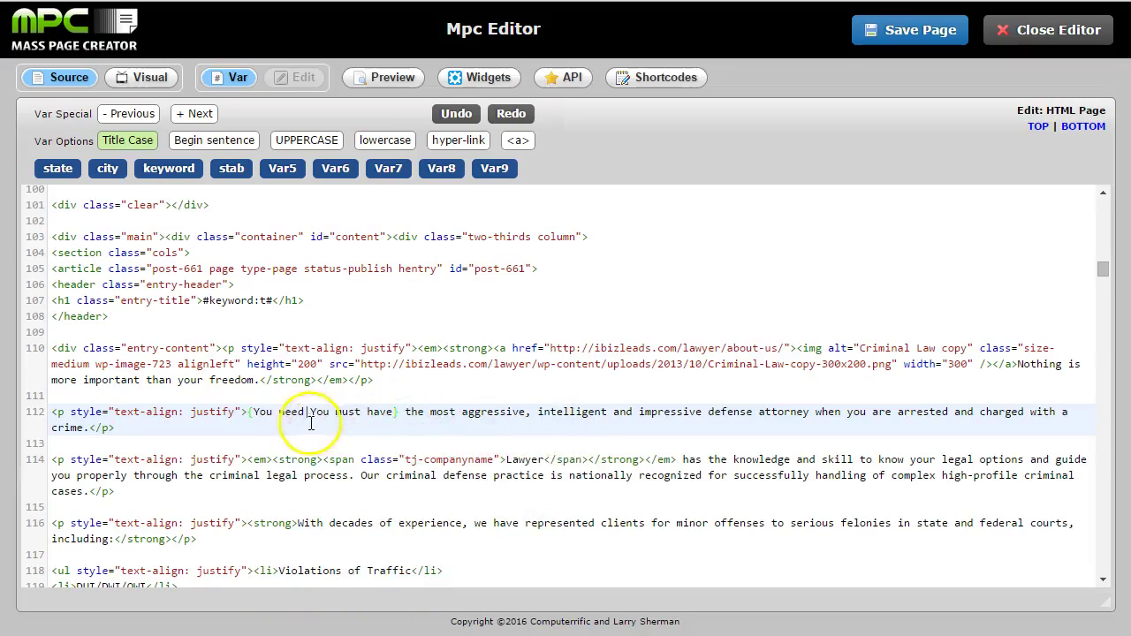
Wrap the whole {You need|You must have} variation in dospin markers using the selected-area option.
left_click(252, 413)
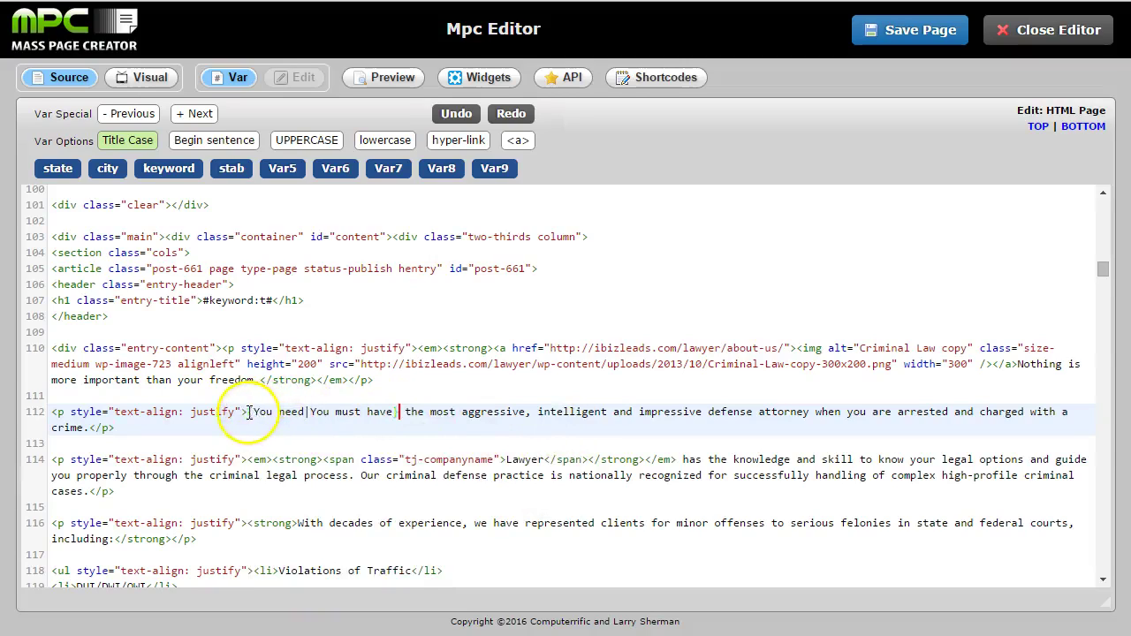
double_click(249, 413)
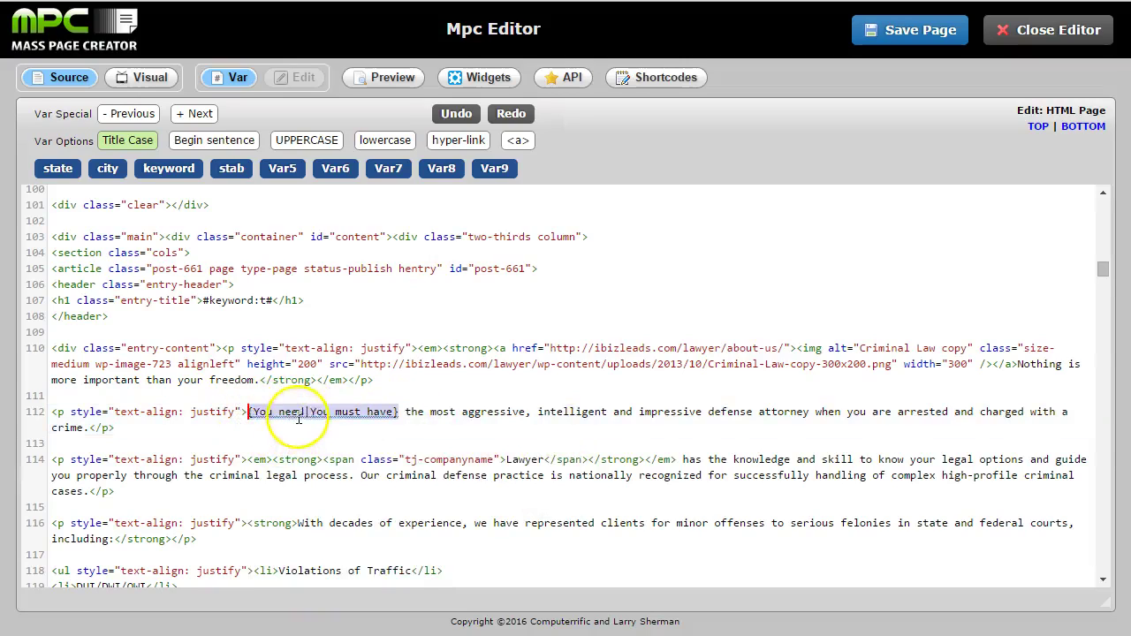
right_click(266, 417)
mouse_move(367, 466)
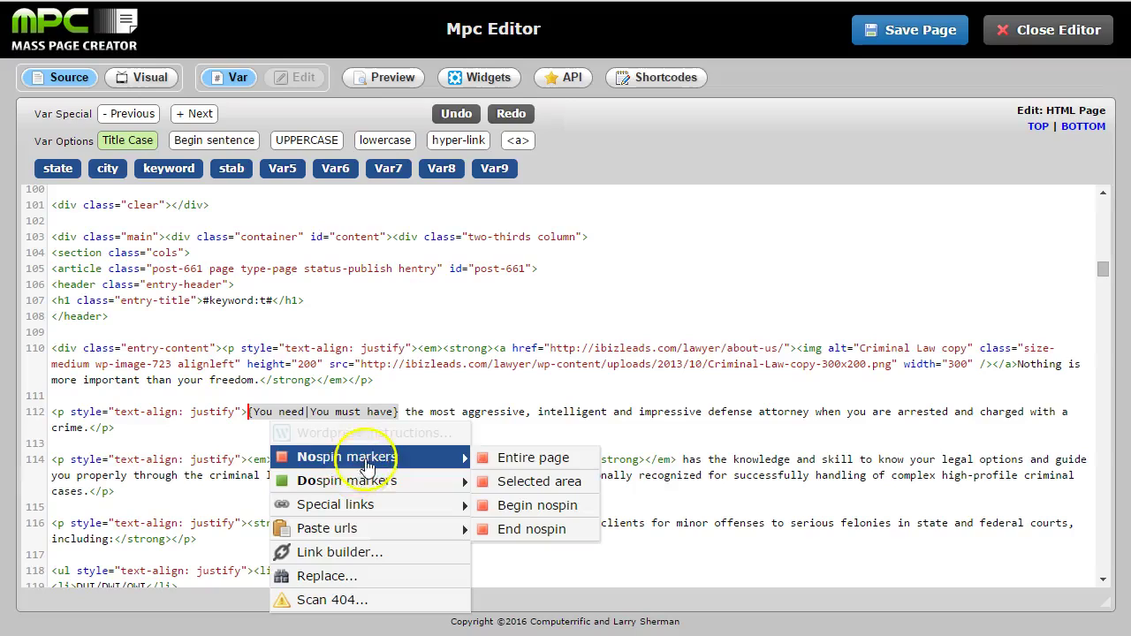
left_click(473, 482)
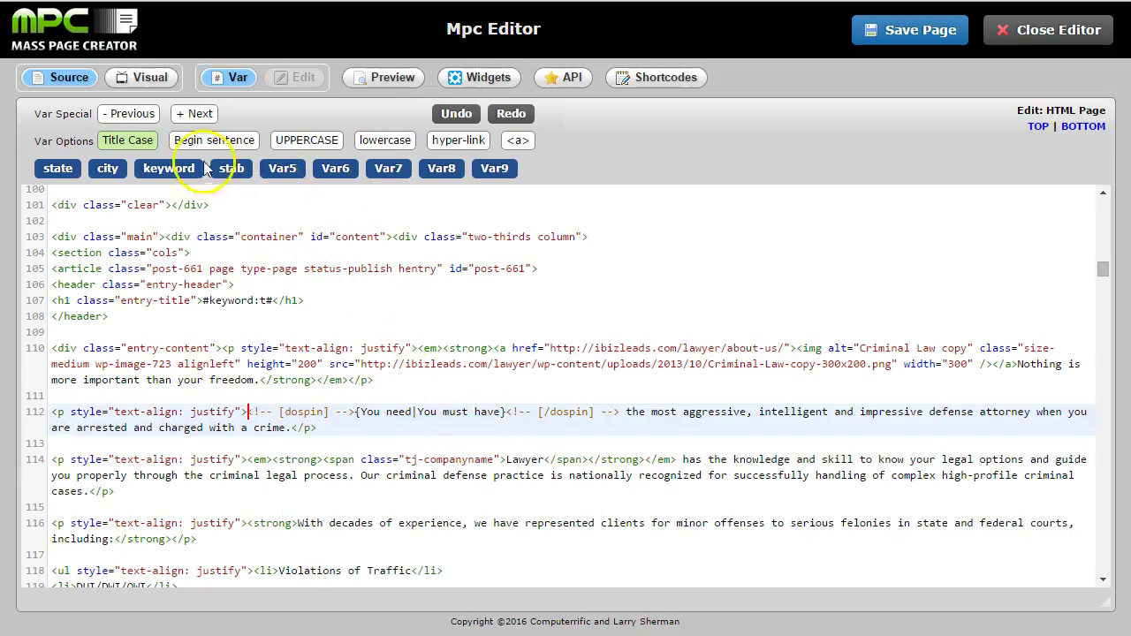
Preview the page from the visual view with text spinning, re-spin the text, close the preview and look over the page body.
left_click(126, 82)
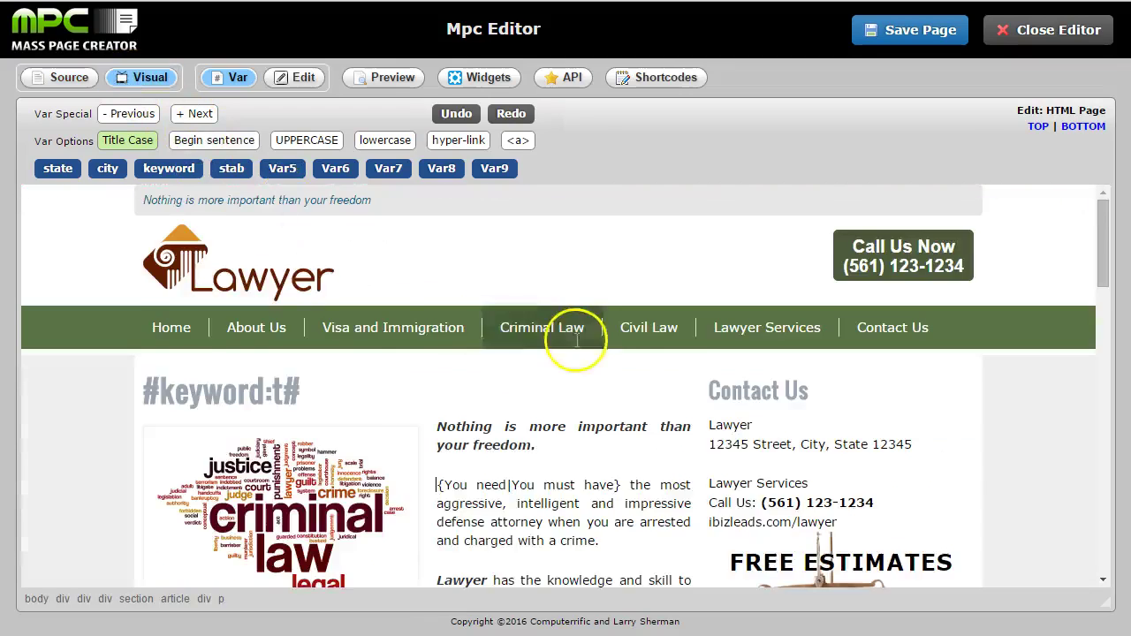
scroll(545, 467, "down", 2)
left_click(388, 77)
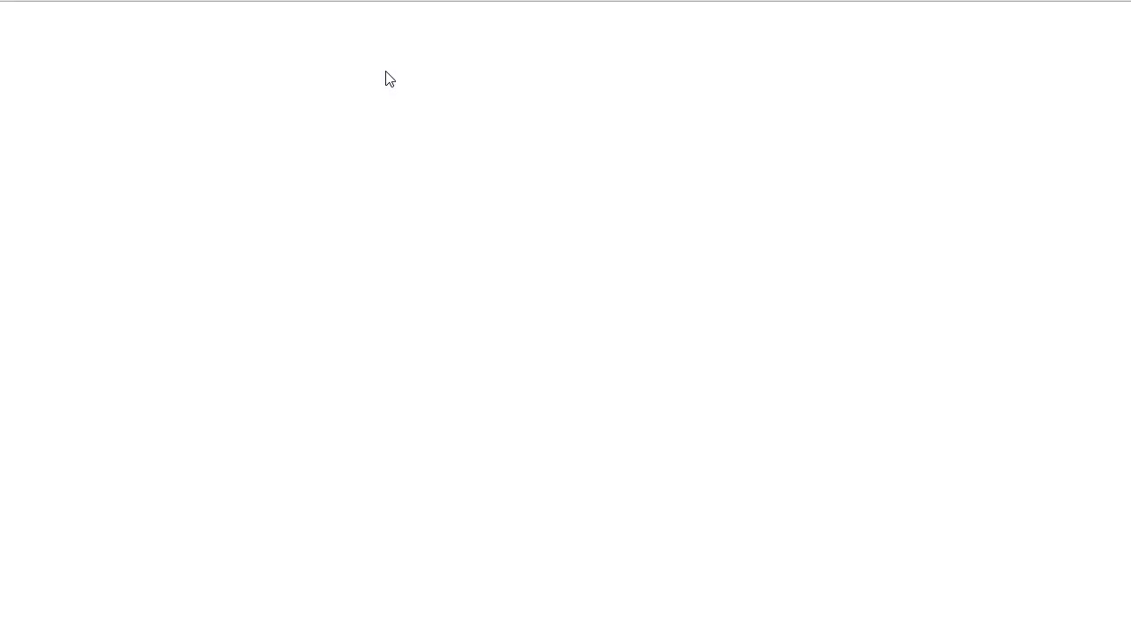
left_click(345, 208)
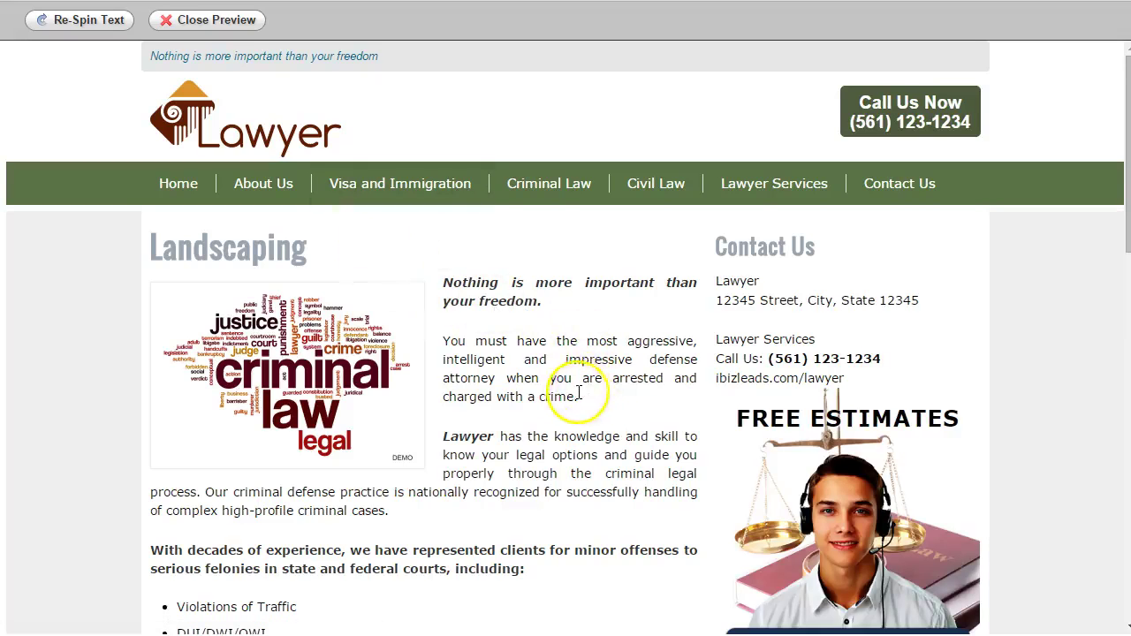
left_click(107, 26)
left_click(97, 29)
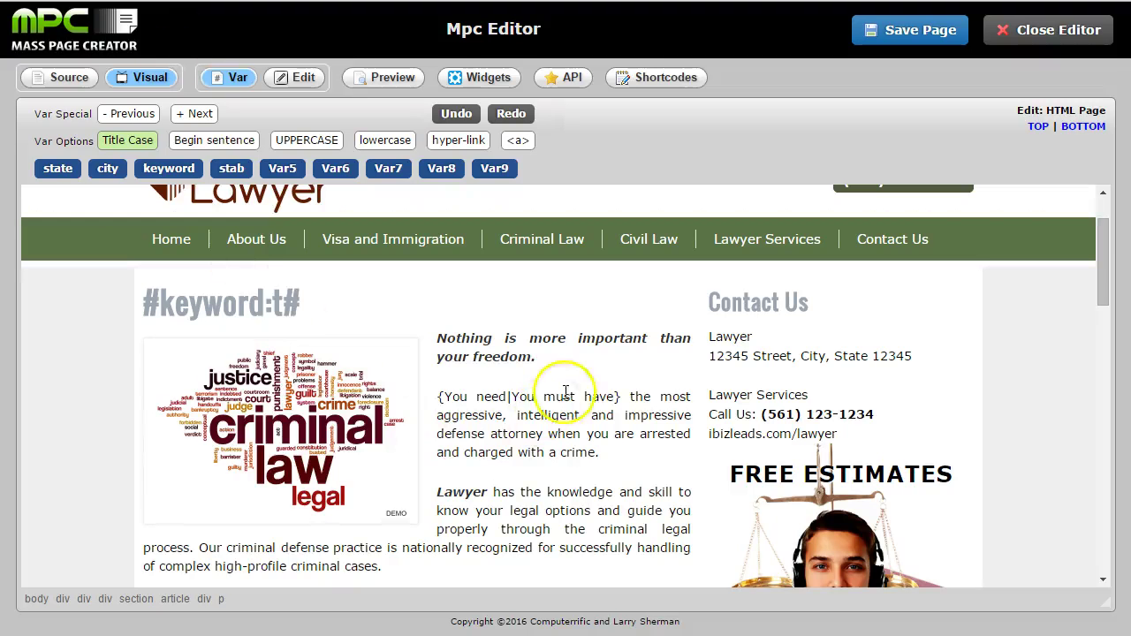
scroll(551, 404, "down", 6)
scroll(539, 434, "up", 8)
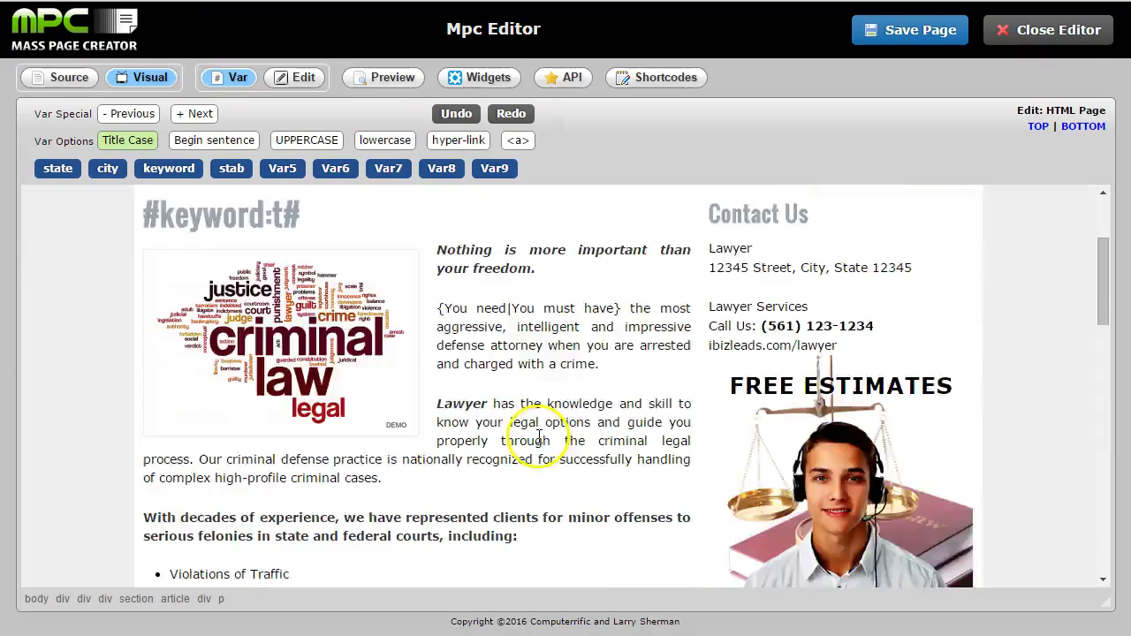